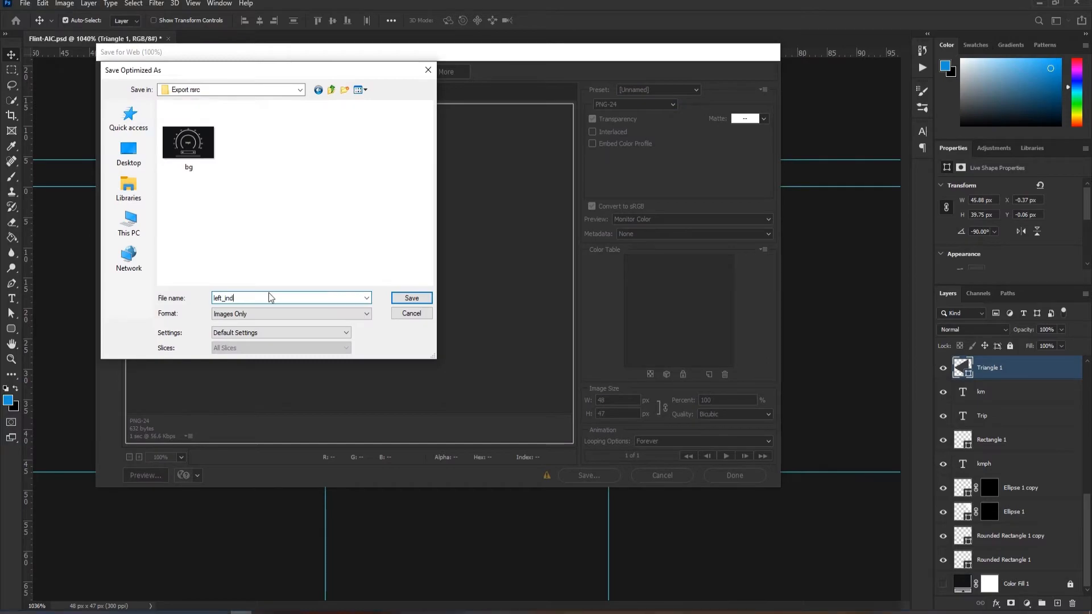
Step: Save the left indicator triangle as a PNG-24 image in the Export rsrc folder
{"action": "key", "text": "Return"}
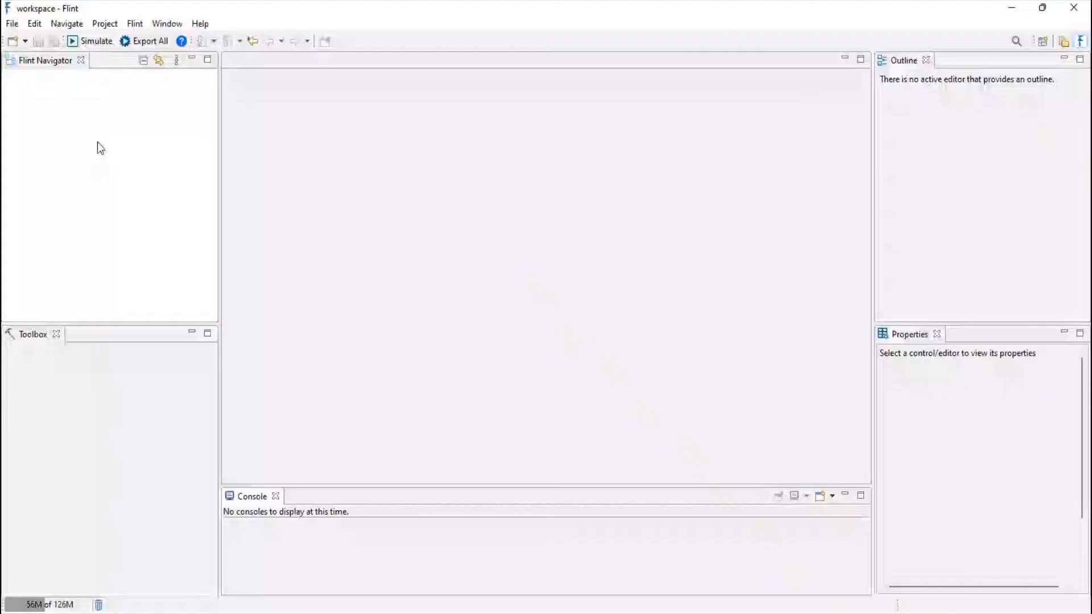
Step: Switch to Flint and start a new project with the Flint Project wizard
{"action": "right_click", "coordinate": [98, 142]}
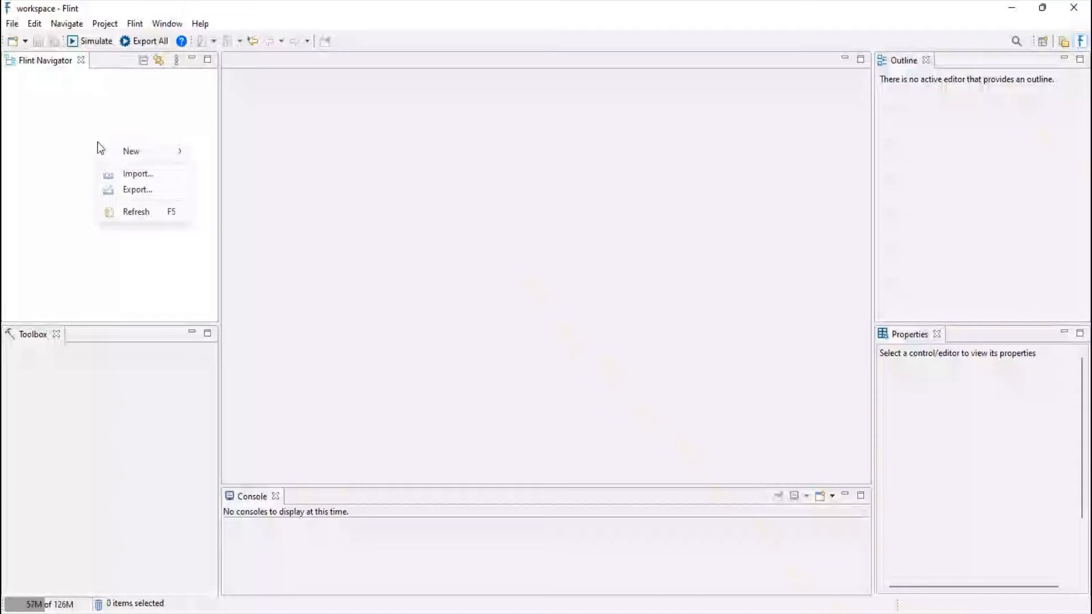
{"action": "mouse_move", "coordinate": [171, 151]}
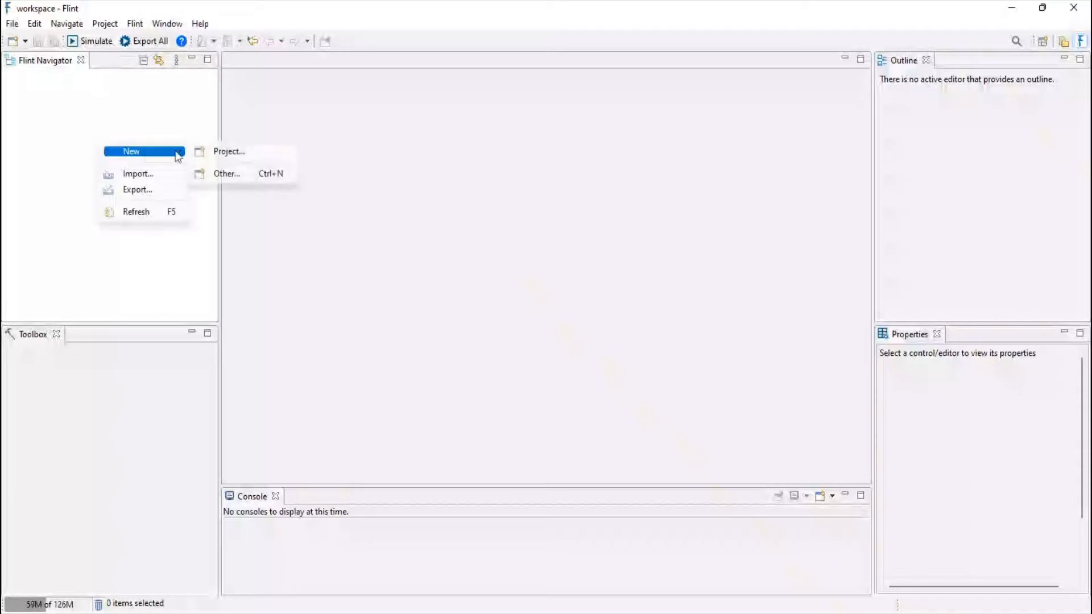
{"action": "left_click", "coordinate": [215, 153]}
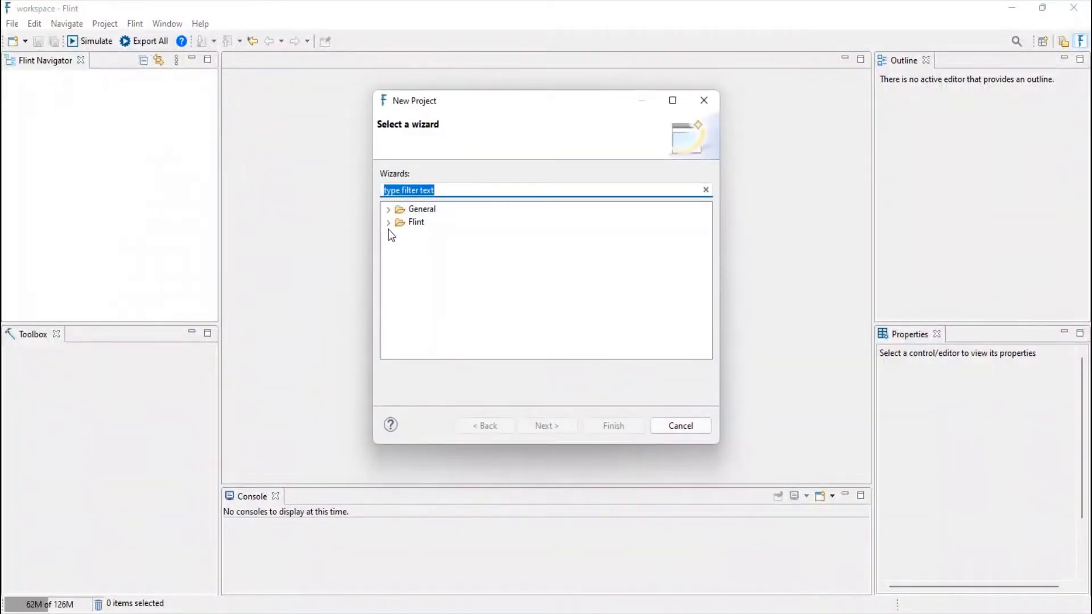
{"action": "left_click", "coordinate": [390, 223]}
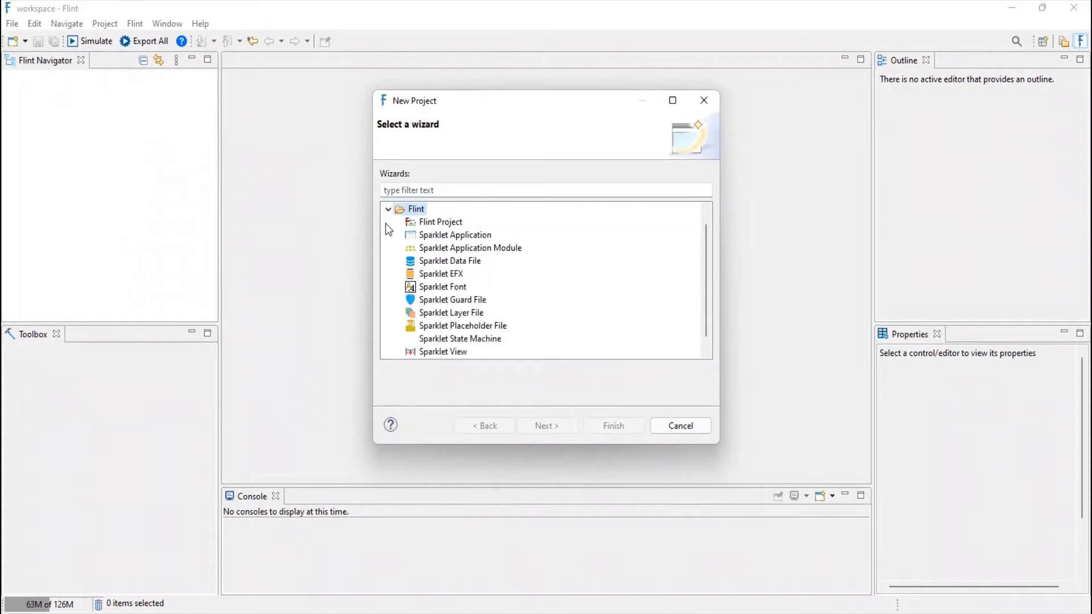
{"action": "left_click", "coordinate": [440, 224]}
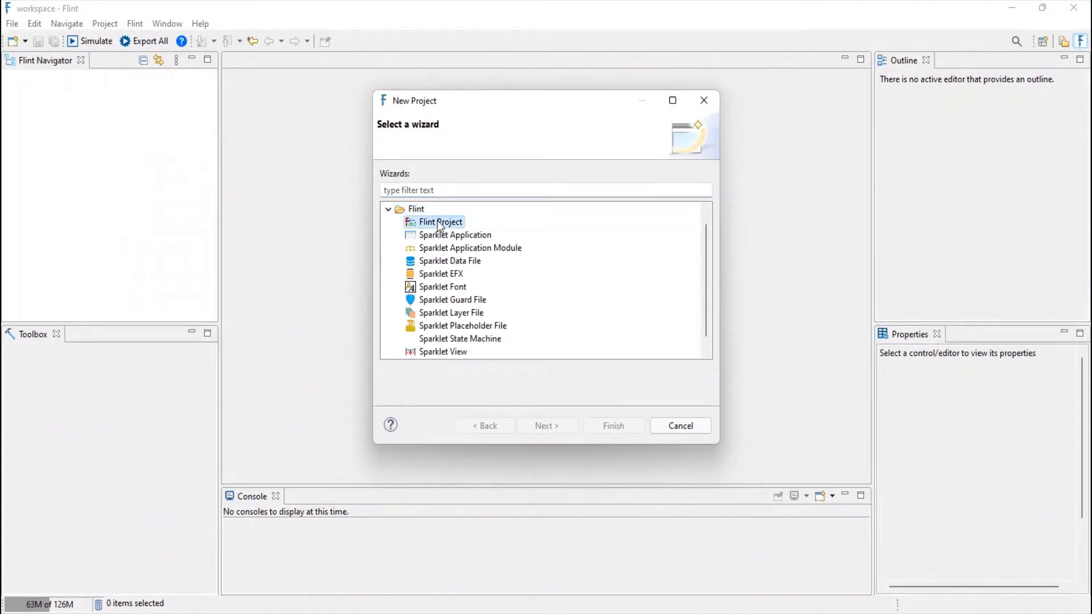
{"action": "left_click", "coordinate": [546, 425]}
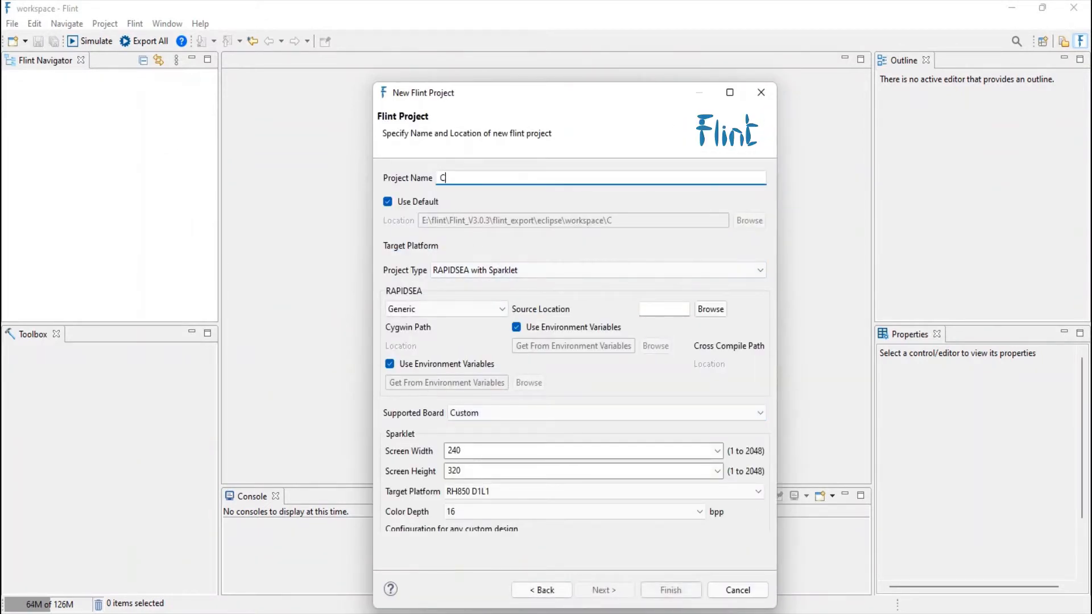
Step: Name the project Cluster_demo, set its project type to Sparklet and choose Renesas AIC v1 as the supported board
{"action": "type", "text": "Cluster"}
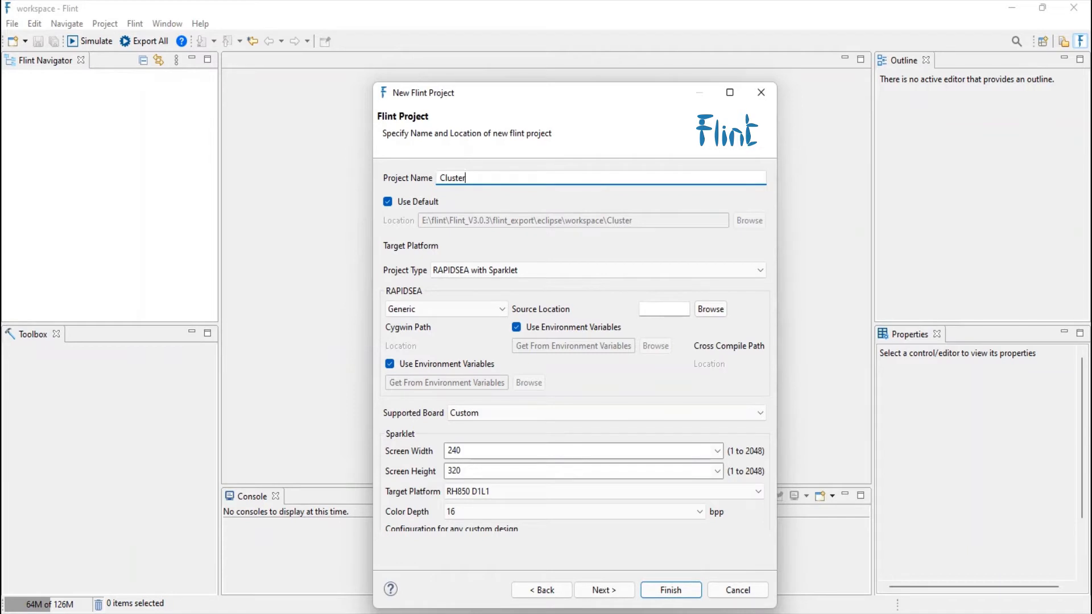
{"action": "type", "text": "_demo"}
{"action": "left_click", "coordinate": [509, 271]}
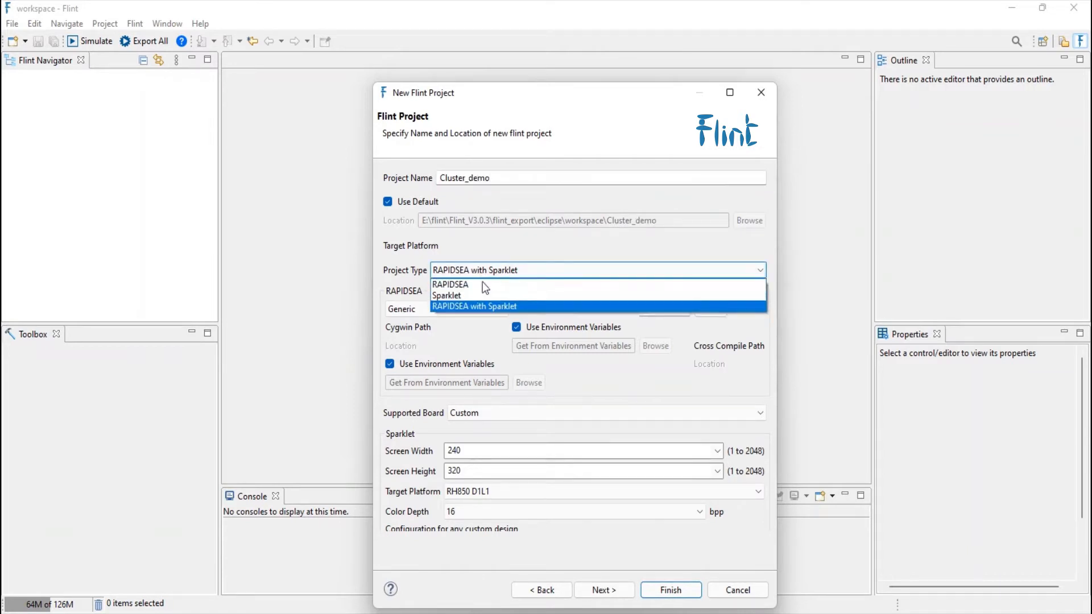
{"action": "left_click", "coordinate": [461, 295]}
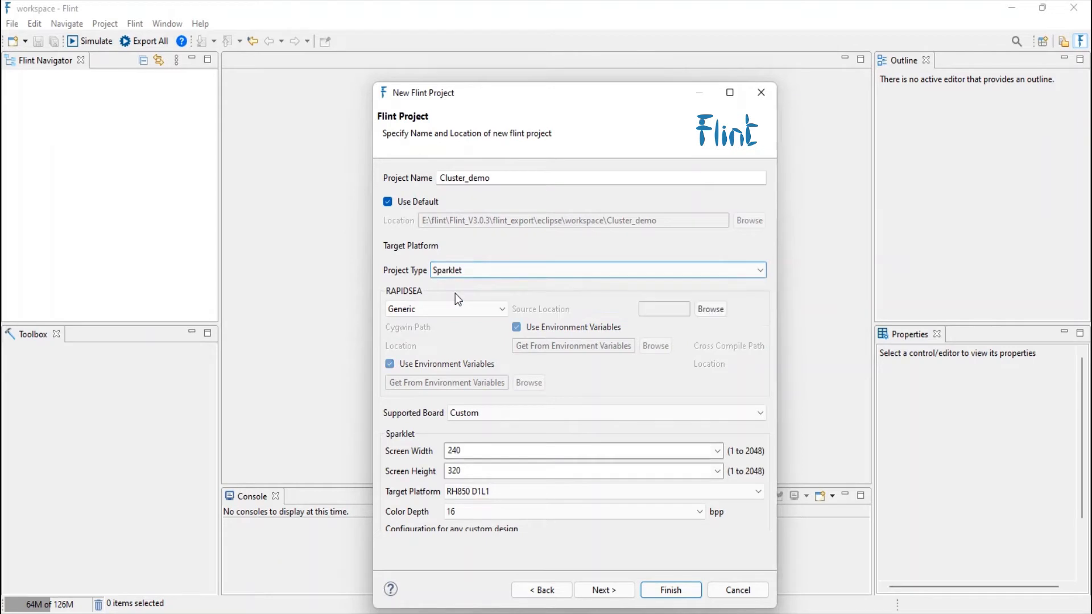
{"action": "left_click", "coordinate": [477, 419]}
{"action": "left_click", "coordinate": [478, 425]}
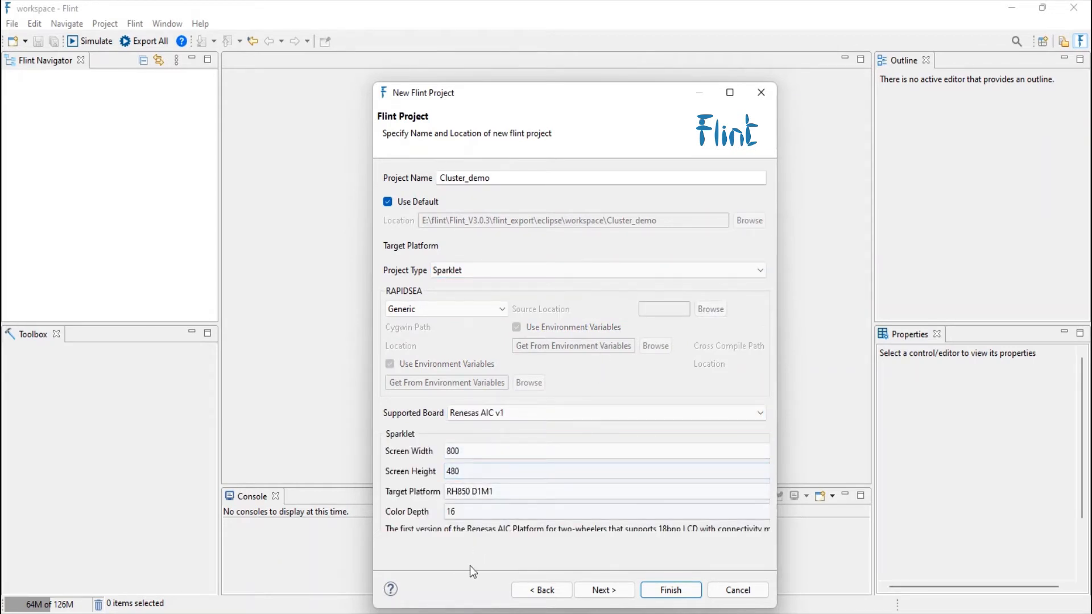
Step: Select the Single window application template and finish creating the project
{"action": "left_click", "coordinate": [600, 590]}
{"action": "left_click", "coordinate": [458, 192]}
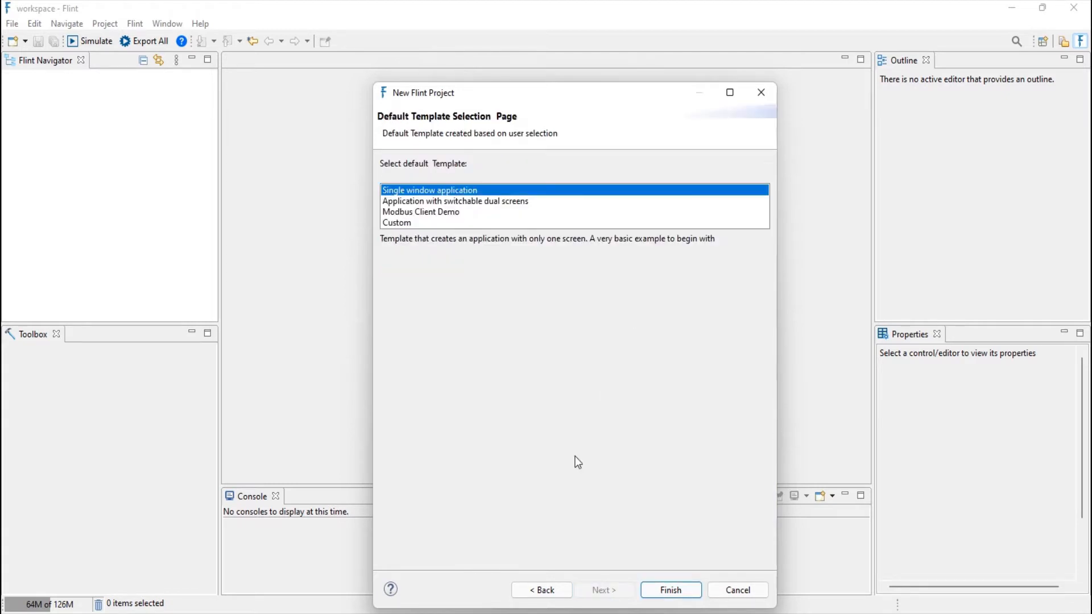
{"action": "left_click", "coordinate": [670, 595]}
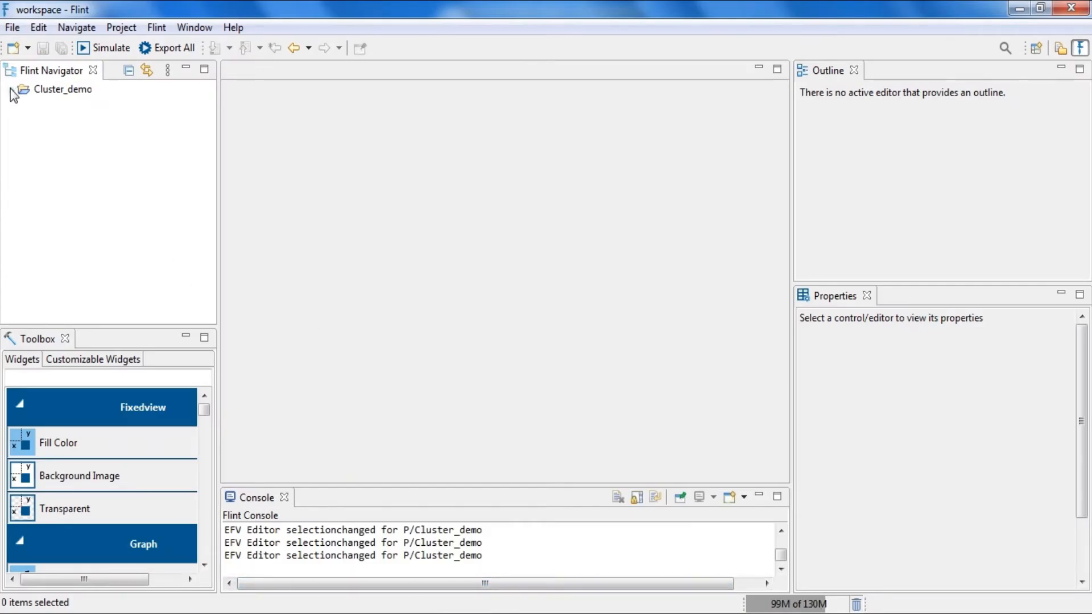
Step: Open default_application.efw from the screens folder of the project's sparklet default_application in the design editor
{"action": "left_click", "coordinate": [12, 90]}
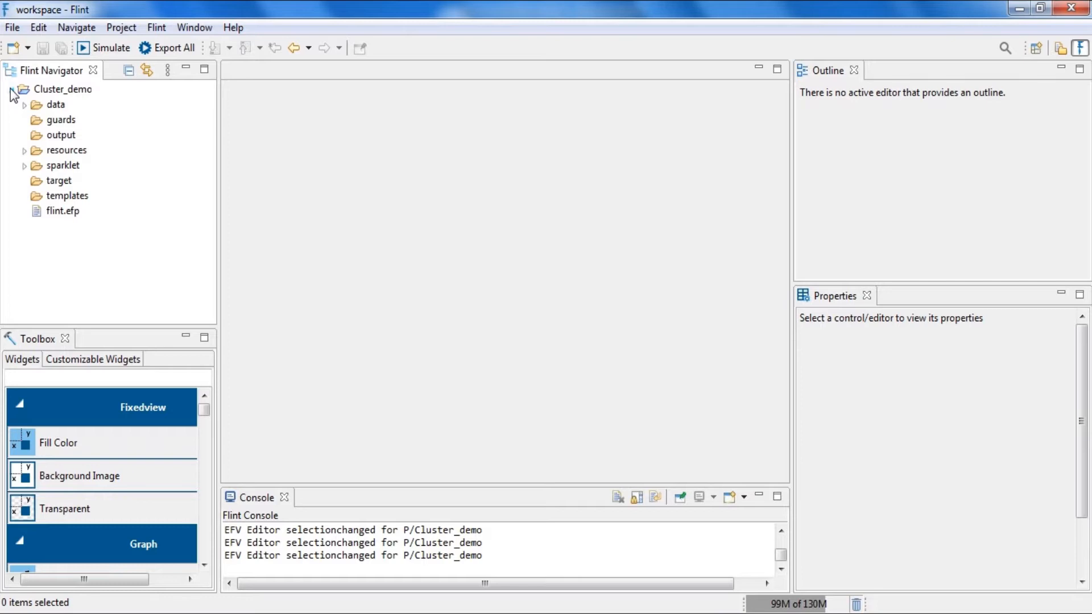
{"action": "left_click", "coordinate": [25, 166]}
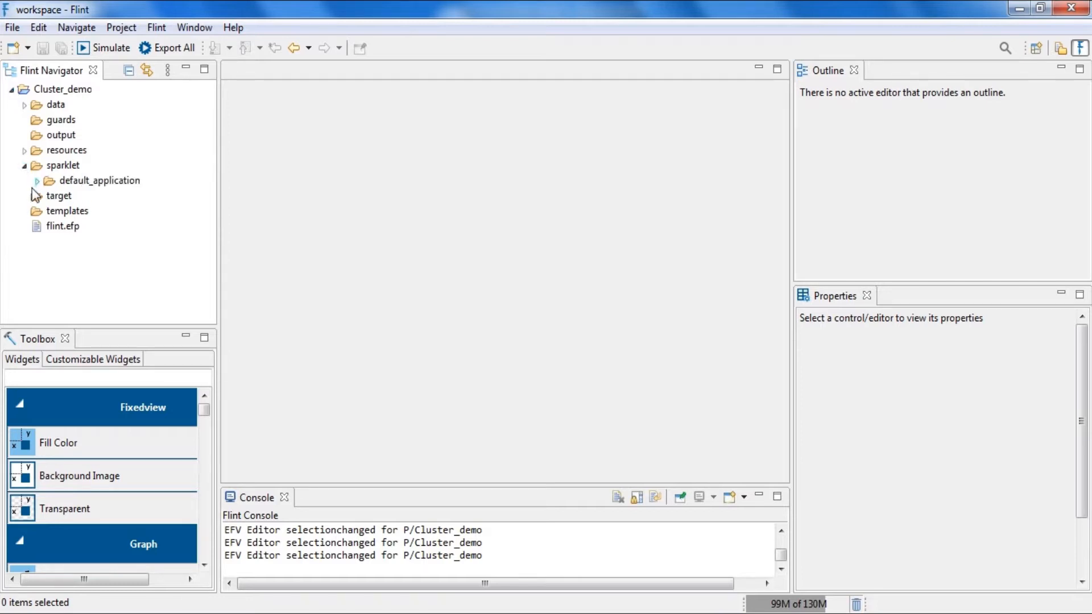
{"action": "left_click", "coordinate": [38, 180]}
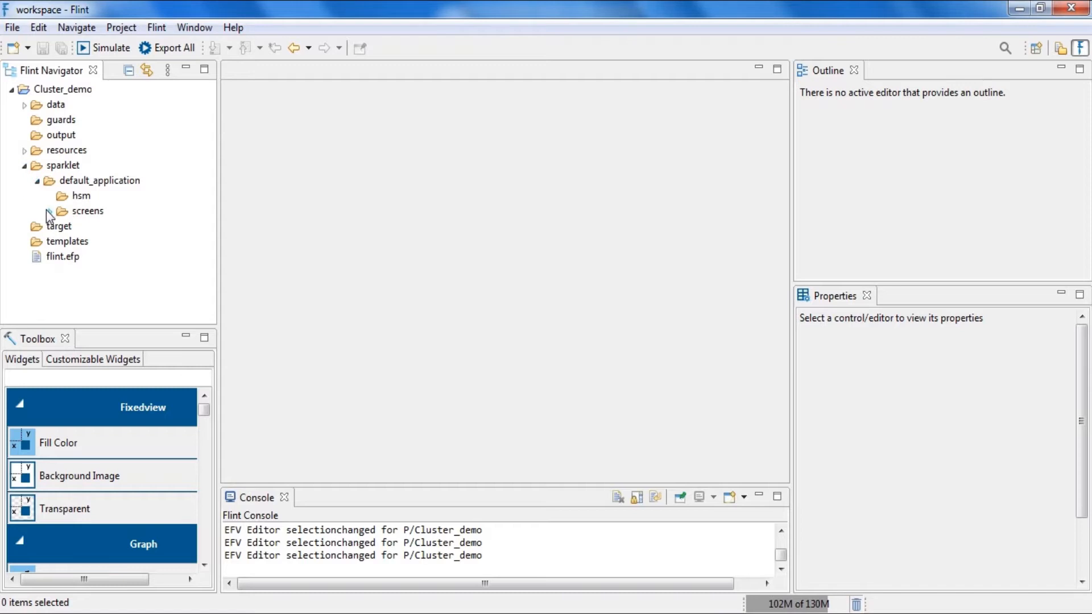
{"action": "left_click", "coordinate": [50, 211]}
{"action": "double_click", "coordinate": [101, 228]}
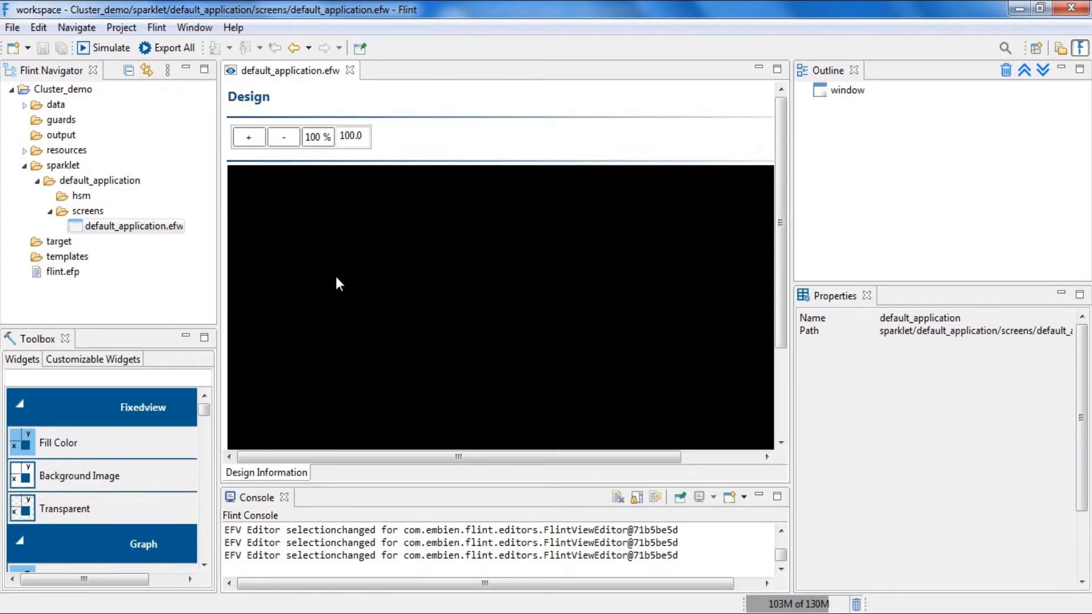
{"action": "left_click", "coordinate": [336, 278]}
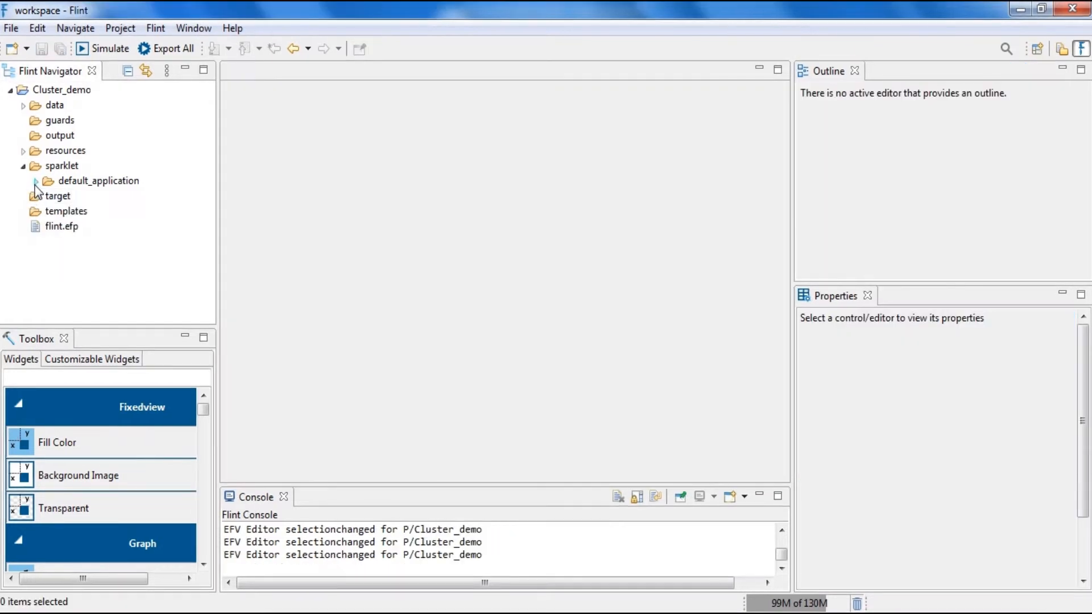
{"action": "left_click", "coordinate": [48, 211]}
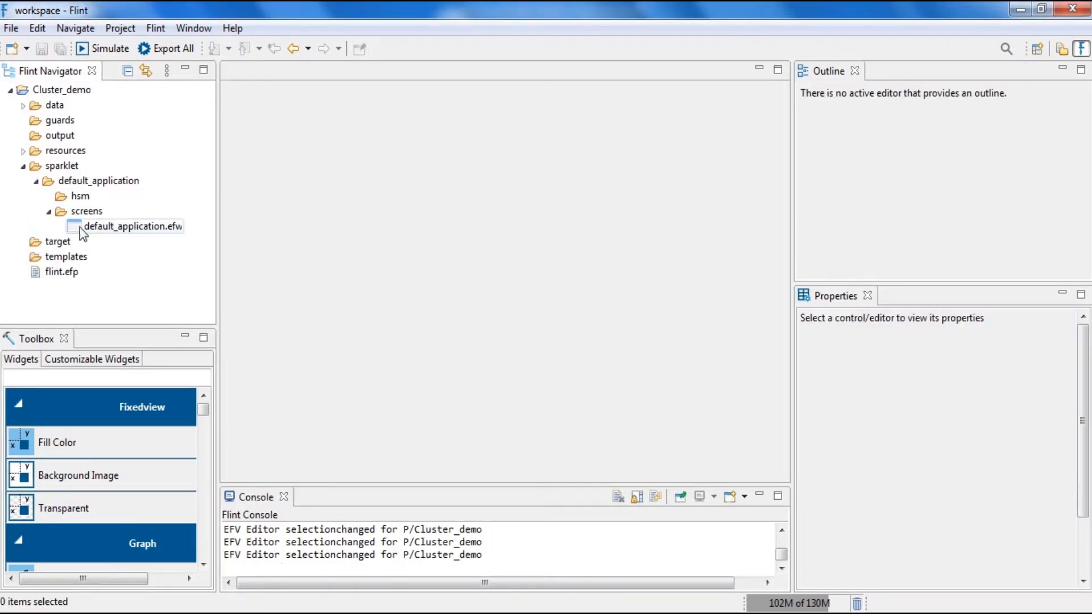
{"action": "double_click", "coordinate": [101, 226]}
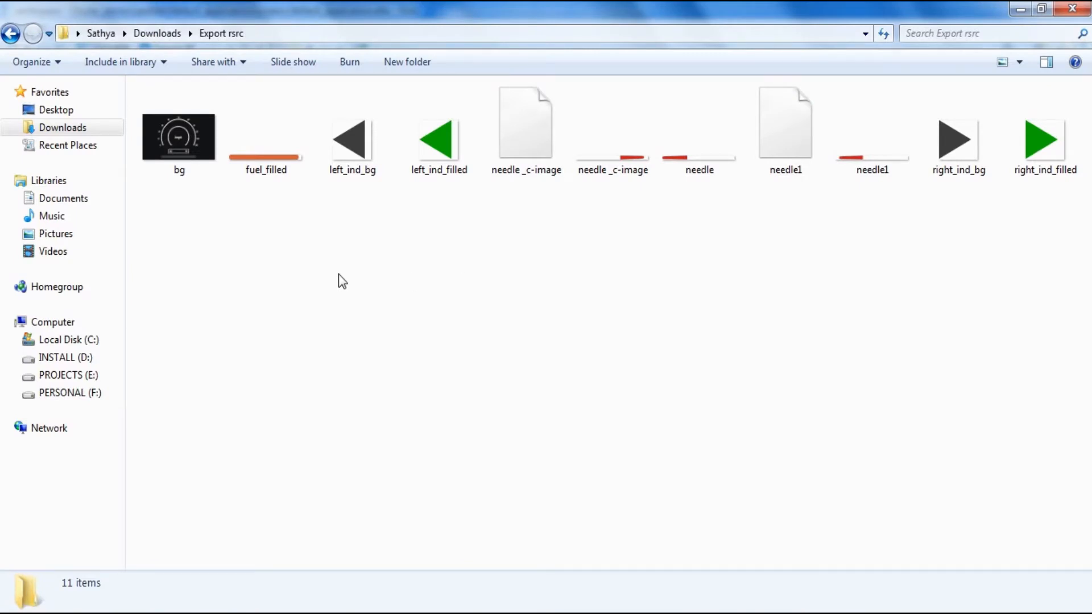
Step: Copy all files from the Export rsrc folder into the project's resources/images folder
{"action": "key", "text": "ctrl+a"}
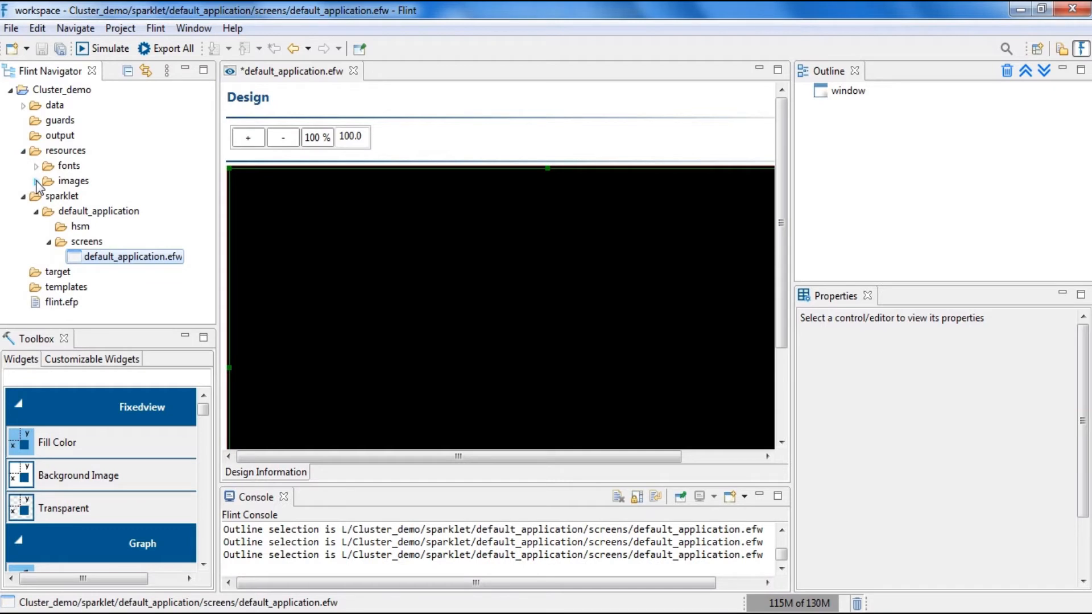
{"action": "left_click", "coordinate": [60, 184]}
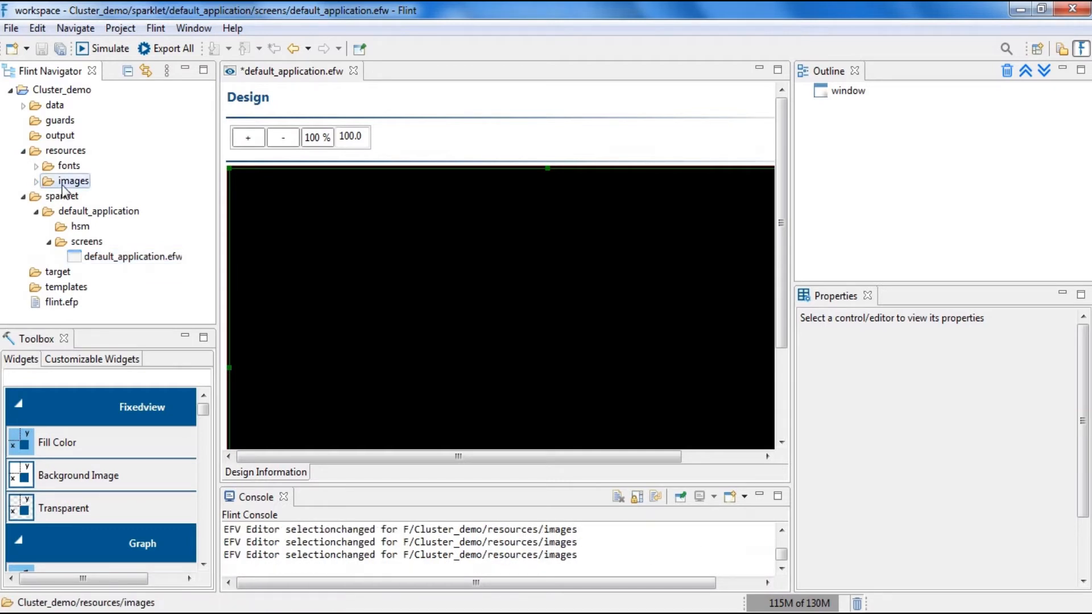
{"action": "right_click", "coordinate": [63, 189]}
{"action": "left_click", "coordinate": [121, 277]}
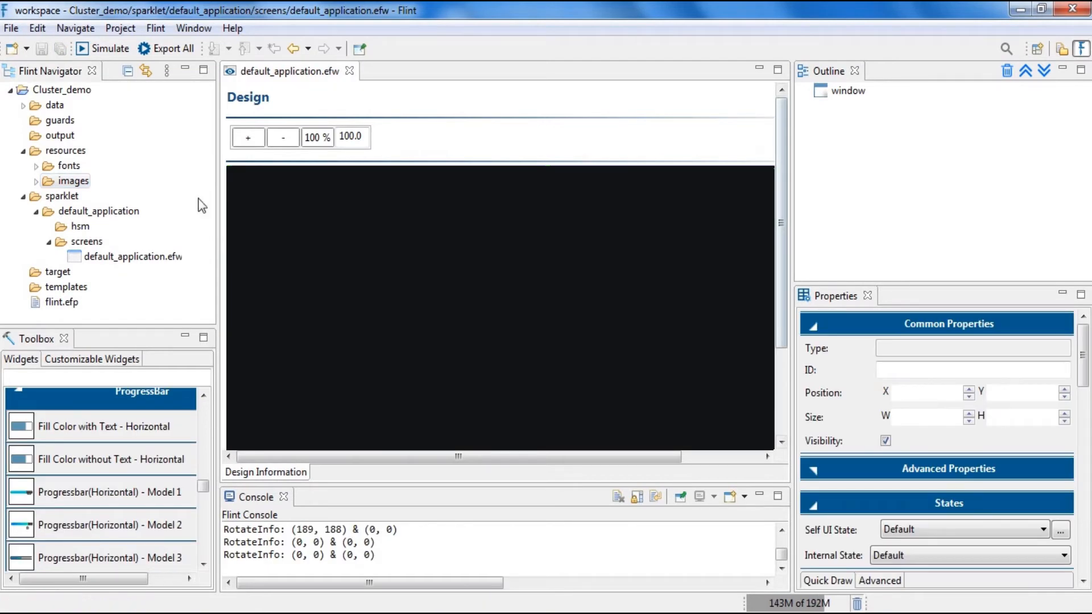
Step: Add a data entry named left_indicator with ID left_ind, minimum 0 and maximum 1 to default_data.efd and save the file
{"action": "left_click", "coordinate": [22, 105]}
{"action": "double_click", "coordinate": [82, 121]}
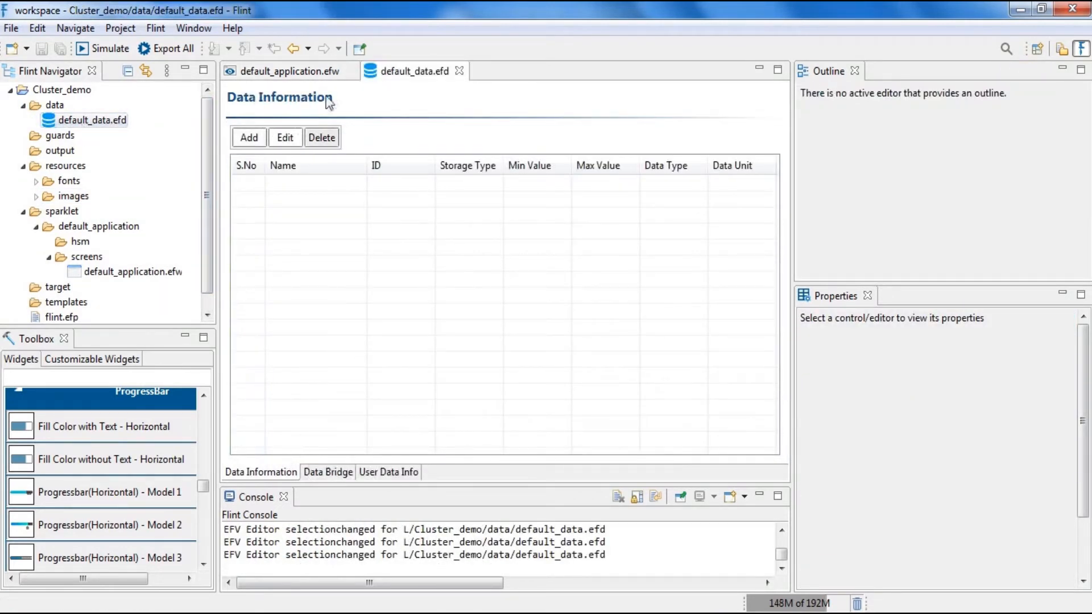
{"action": "left_click", "coordinate": [243, 141]}
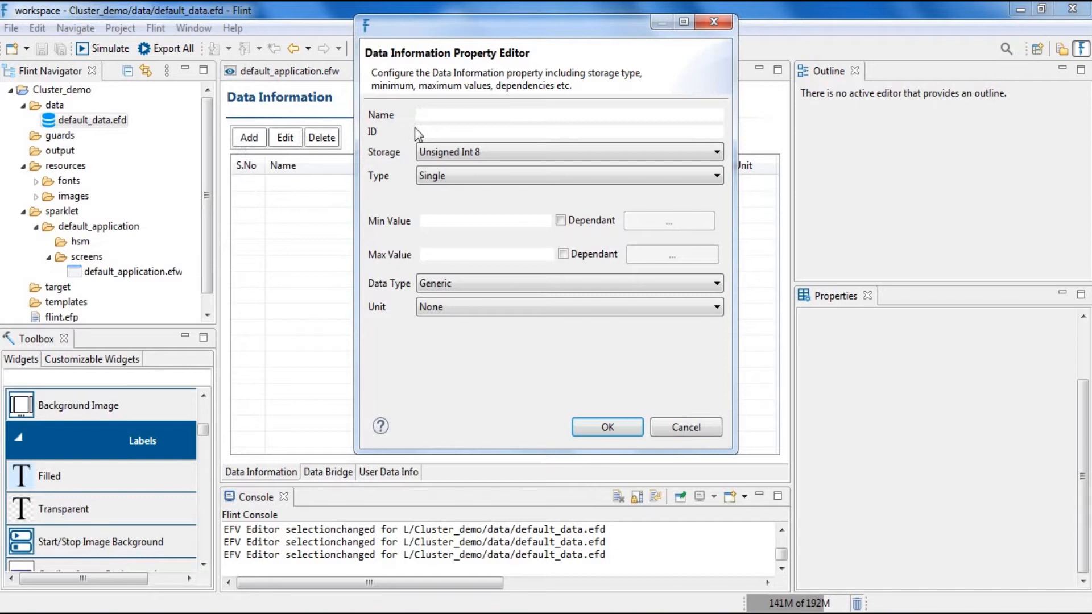
{"action": "left_click", "coordinate": [442, 115]}
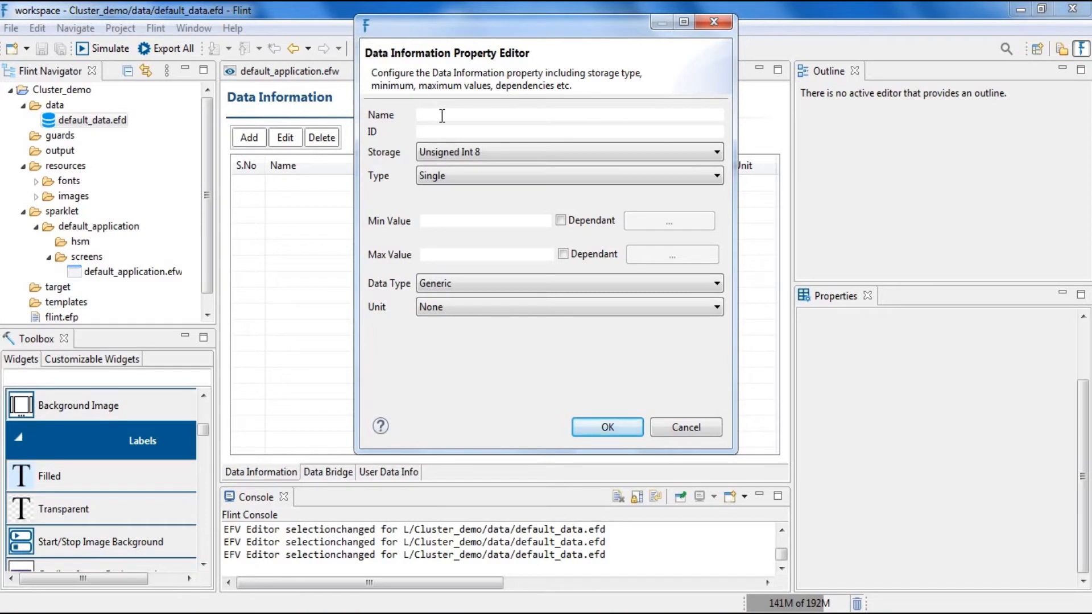
{"action": "type", "text": "lef"}
{"action": "type", "text": "t_indicato"}
{"action": "type", "text": "r"}
{"action": "type", "text": "le"}
{"action": "type", "text": "ft_ind"}
{"action": "type", "text": "0"}
{"action": "type", "text": "1"}
{"action": "left_click", "coordinate": [586, 433]}
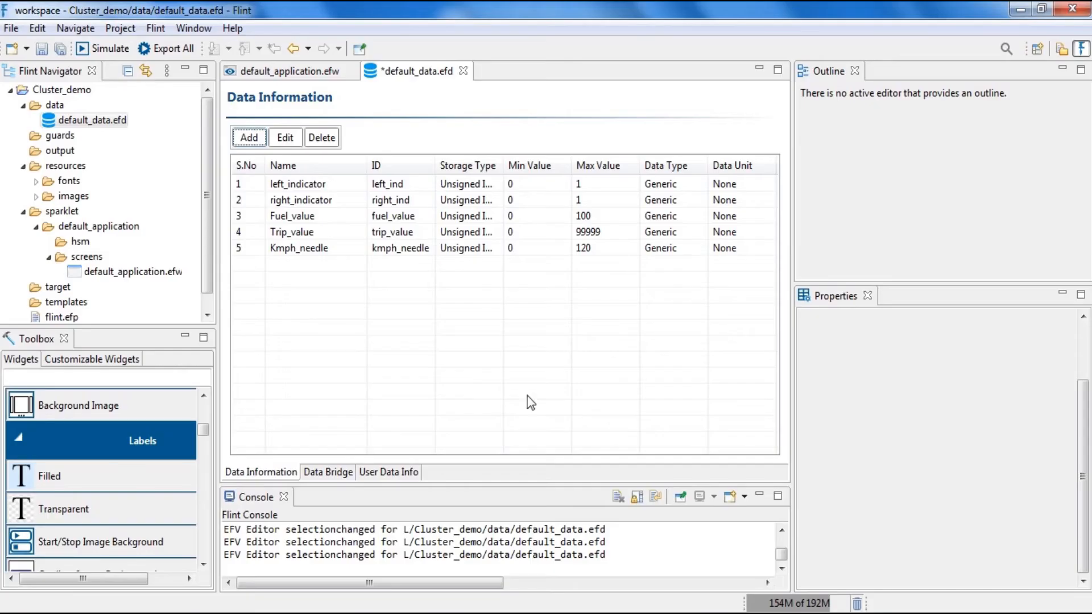
{"action": "left_click", "coordinate": [41, 49]}
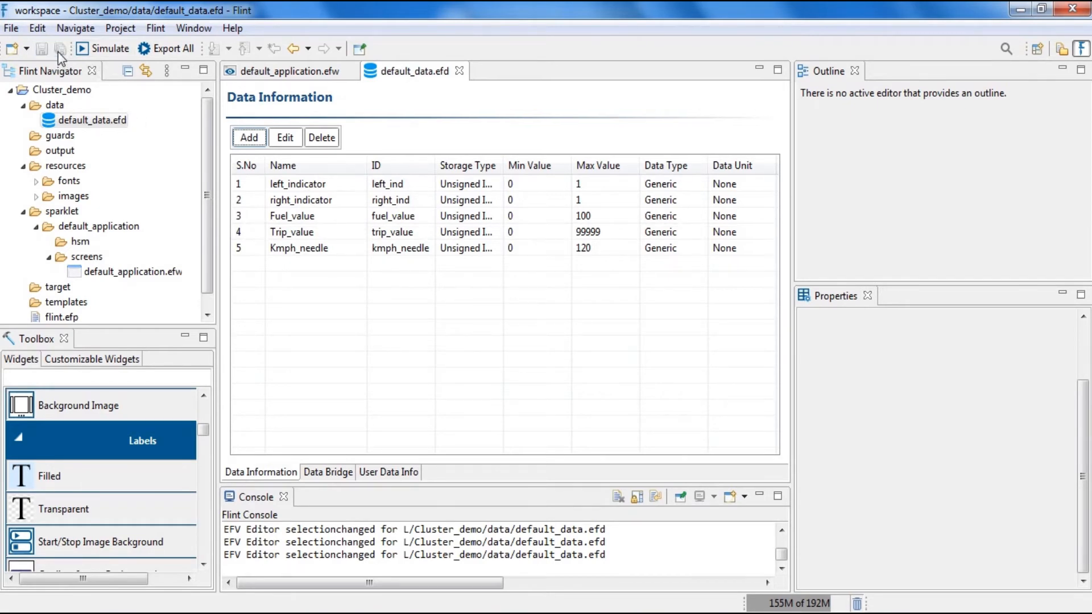
Step: Add a data bridge named Trip_display with ID trip_display, Formatted String conversion, format %d and di.default_data.trip_value as Data 0
{"action": "left_click", "coordinate": [330, 472]}
{"action": "left_click", "coordinate": [485, 175]}
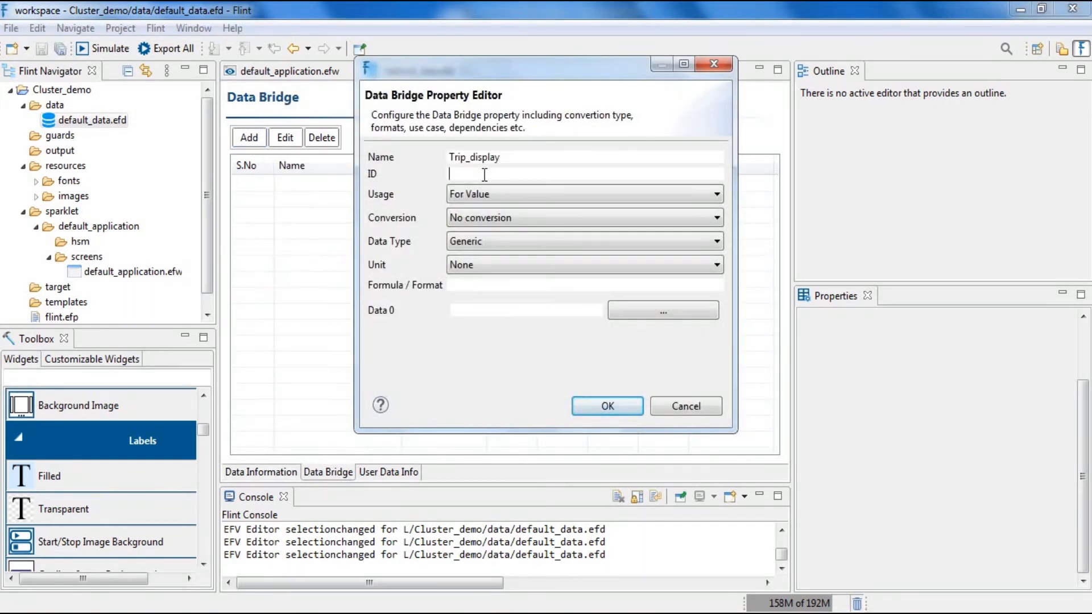
{"action": "type", "text": "trip_display"}
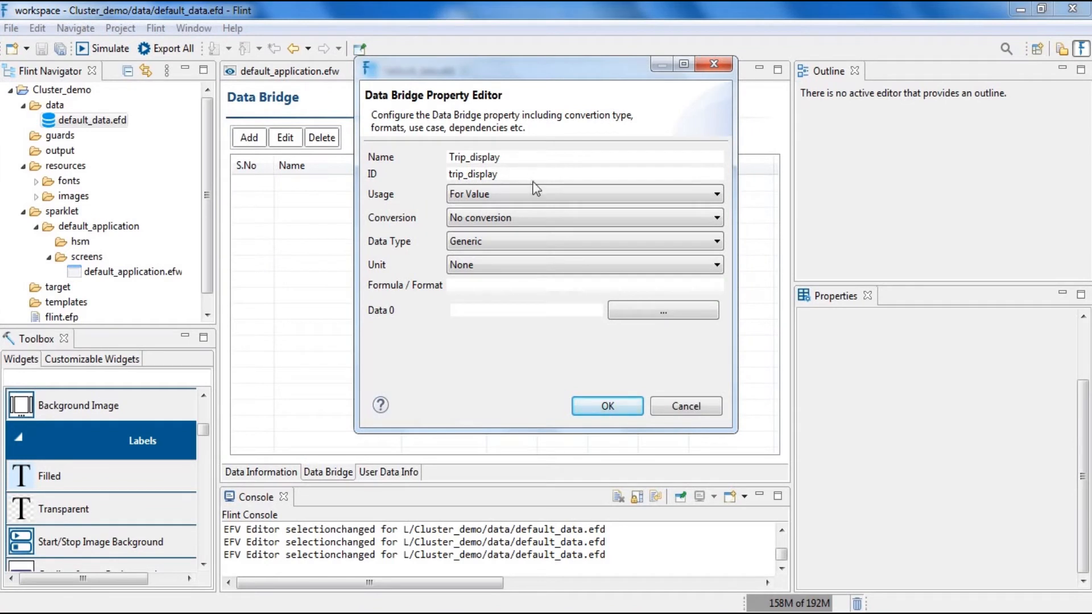
{"action": "left_click", "coordinate": [516, 222]}
{"action": "left_click", "coordinate": [480, 266]}
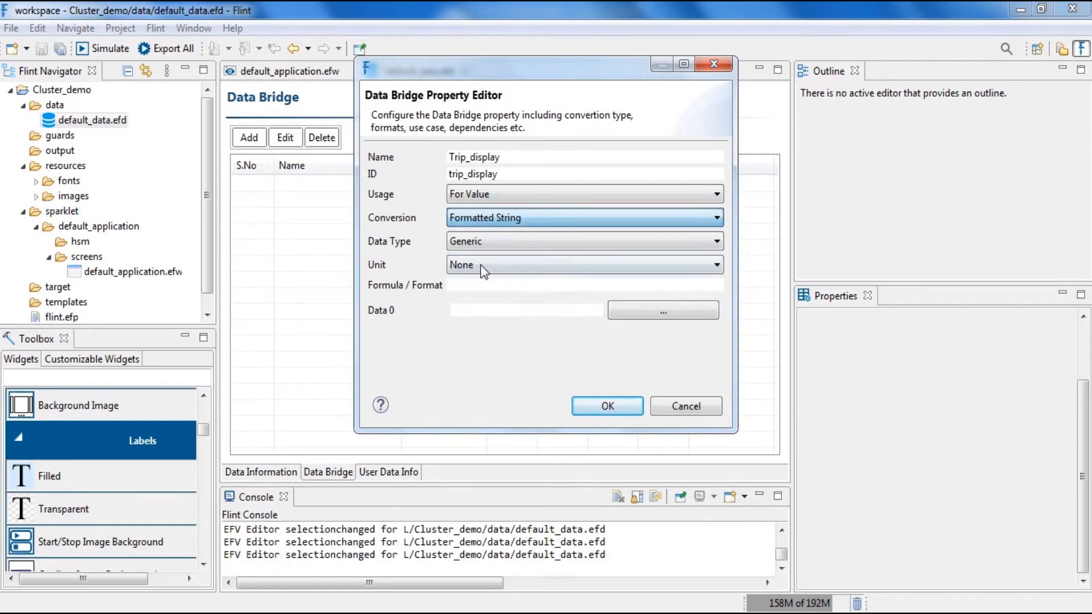
{"action": "left_click", "coordinate": [630, 312]}
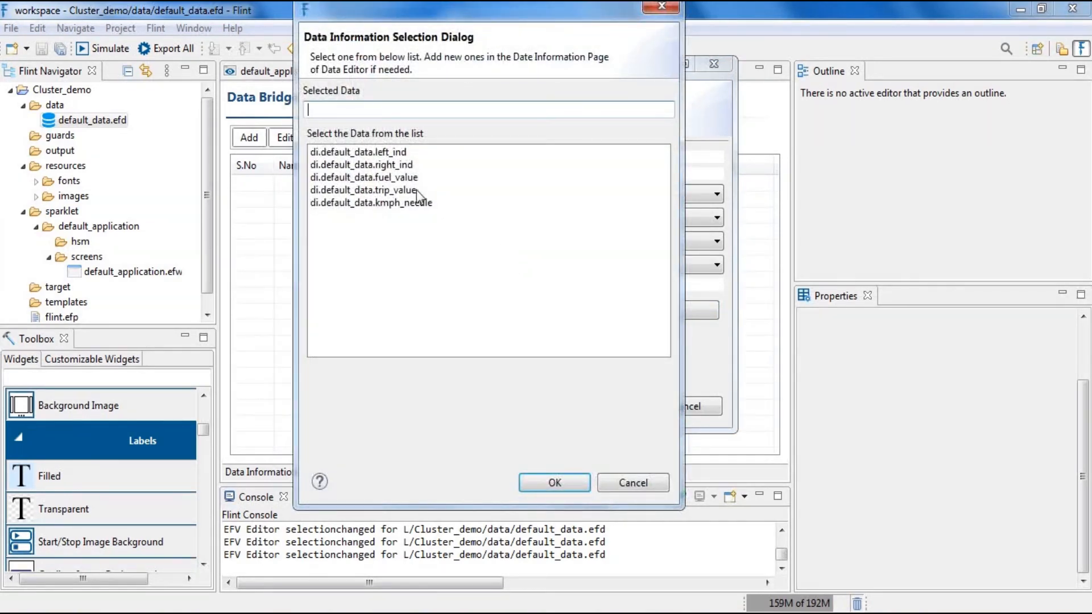
{"action": "left_click", "coordinate": [407, 190]}
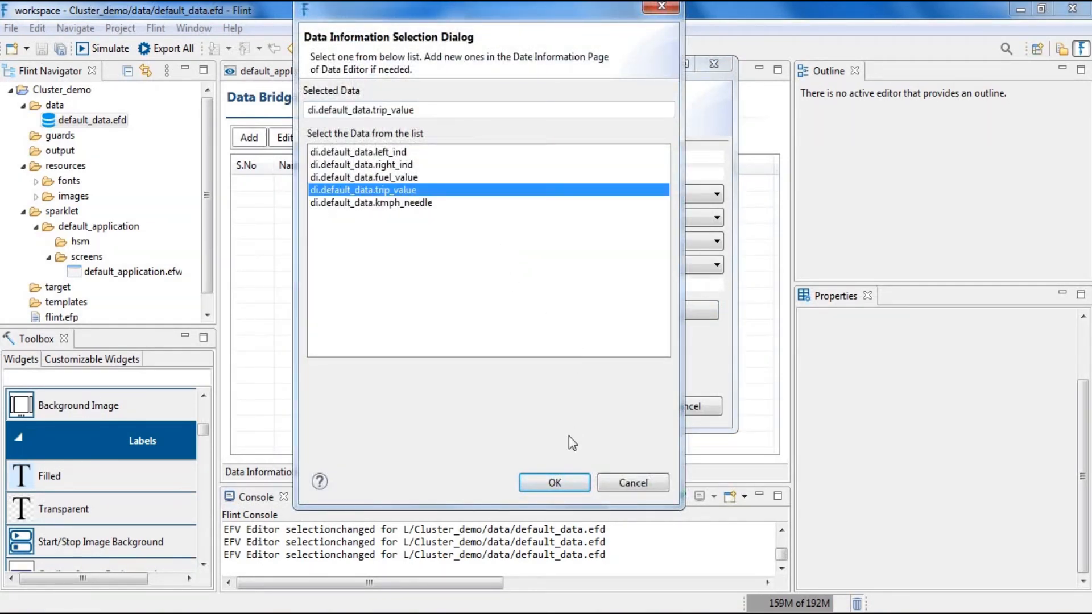
{"action": "left_click", "coordinate": [553, 482]}
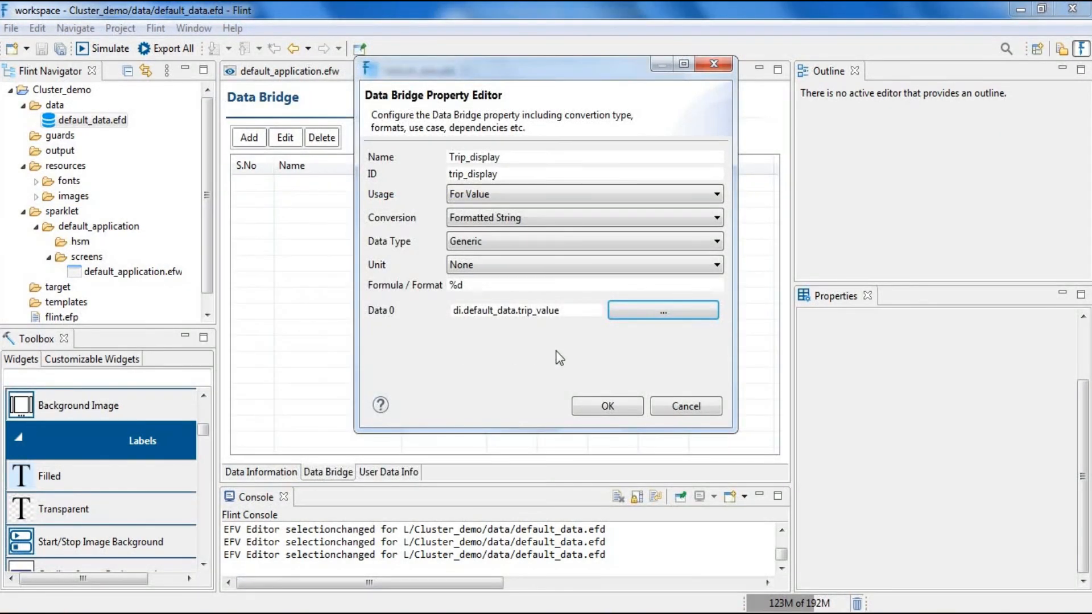
{"action": "left_click", "coordinate": [593, 408]}
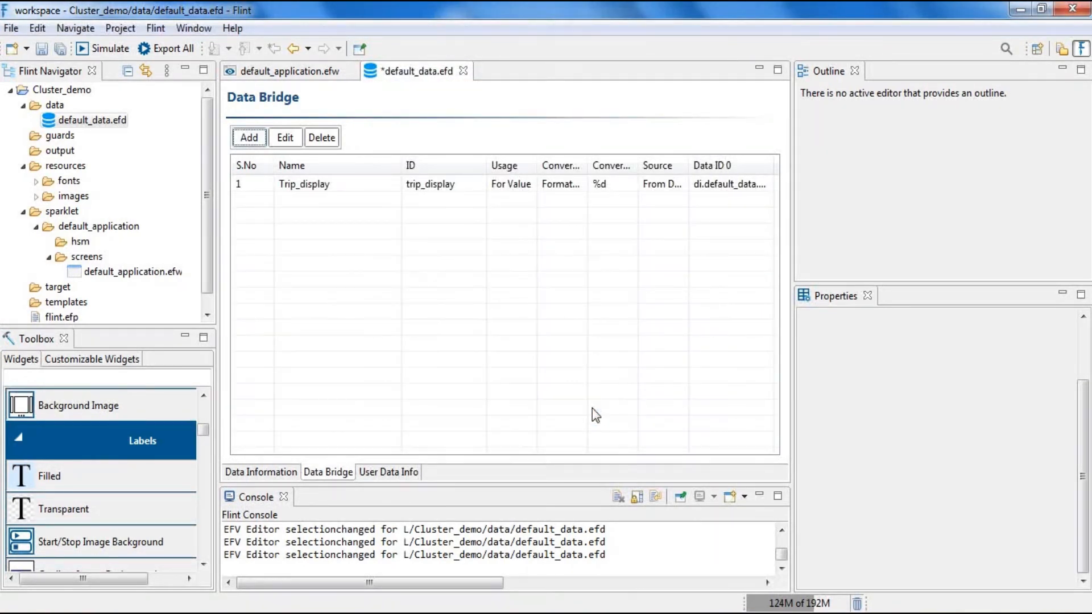
Step: Save the open files, then add a Background Image fixed view to the screen and place it at position X 0, Y 0
{"action": "left_click", "coordinate": [60, 50]}
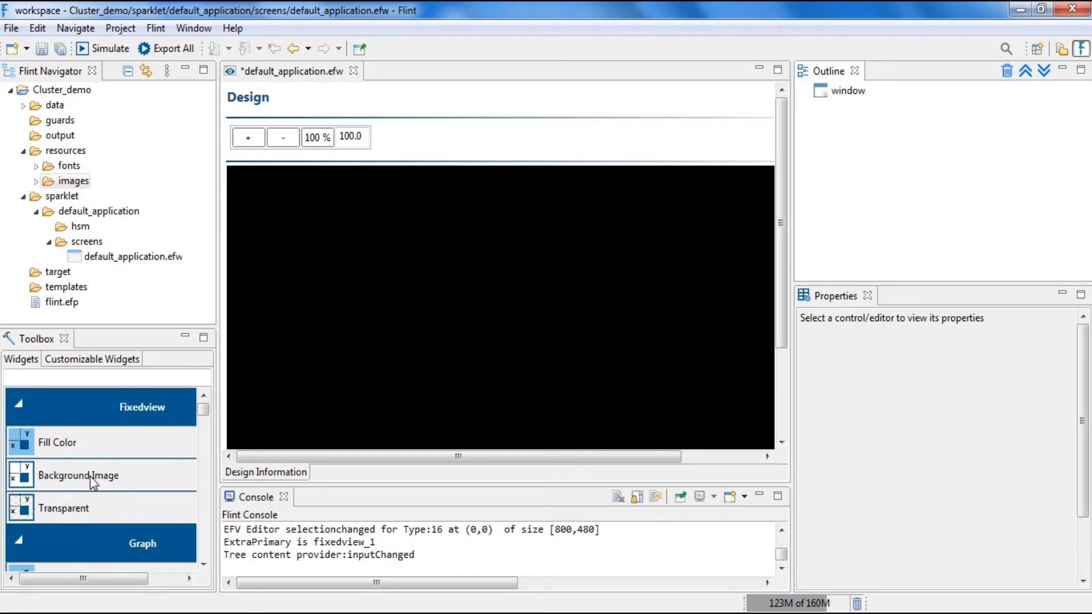
{"action": "mouse_move", "coordinate": [90, 476]}
{"action": "left_mouse_down"}
{"action": "mouse_move", "coordinate": [173, 446]}
{"action": "mouse_move", "coordinate": [345, 339]}
{"action": "left_mouse_up"}
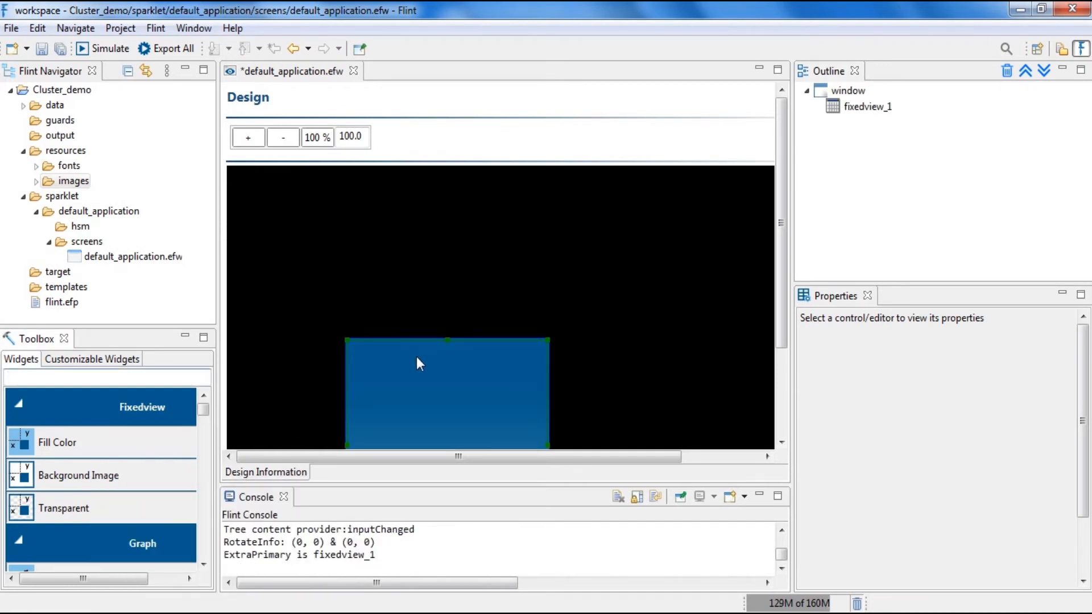
{"action": "left_click", "coordinate": [421, 361]}
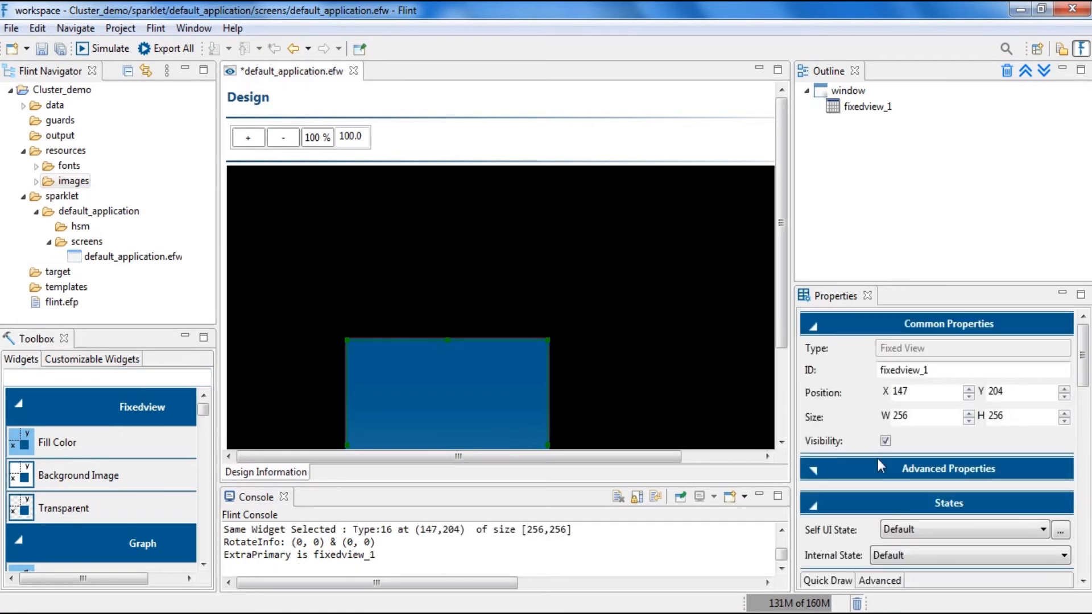
{"action": "double_click", "coordinate": [920, 398]}
{"action": "type", "text": "0"}
{"action": "key", "text": "Tab"}
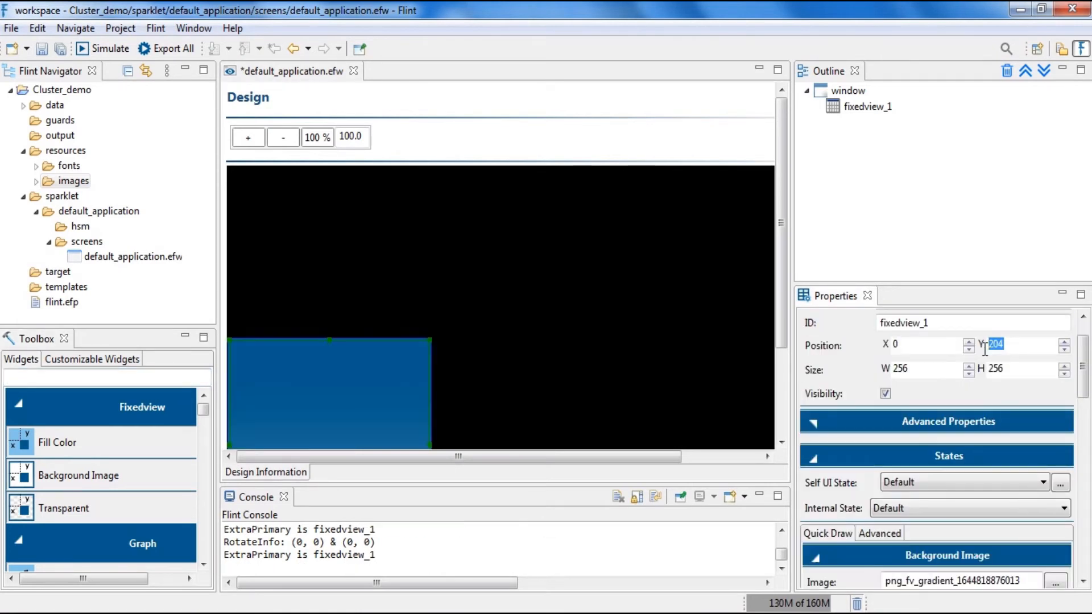
{"action": "type", "text": "0"}
{"action": "key", "text": "Return"}
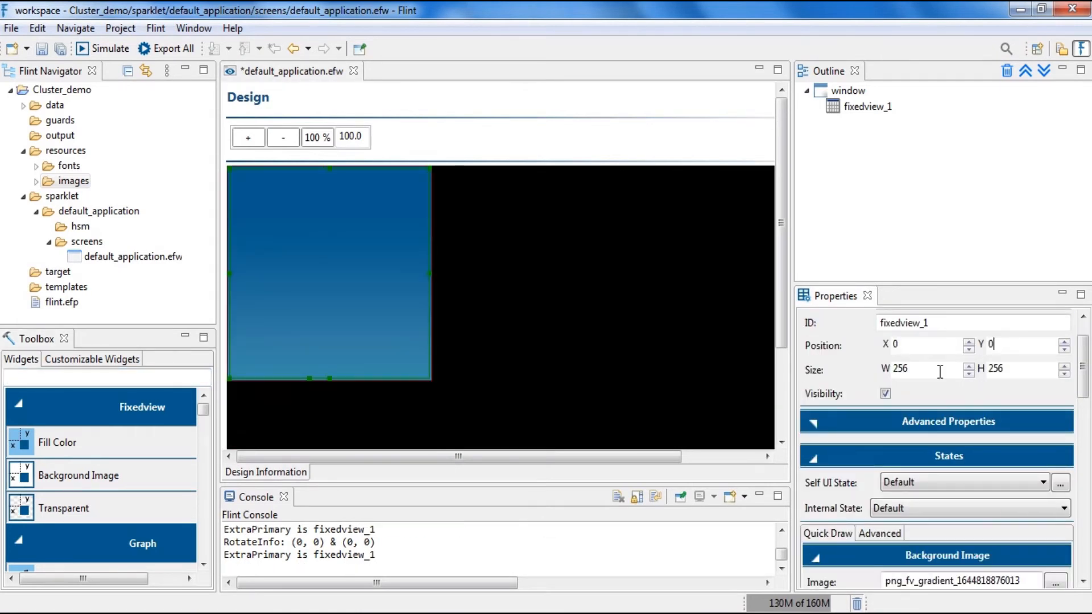
Step: Set the size of fixedview_1 to width 800 and height 480
{"action": "double_click", "coordinate": [903, 369]}
{"action": "type", "text": "800"}
{"action": "key", "text": "Return"}
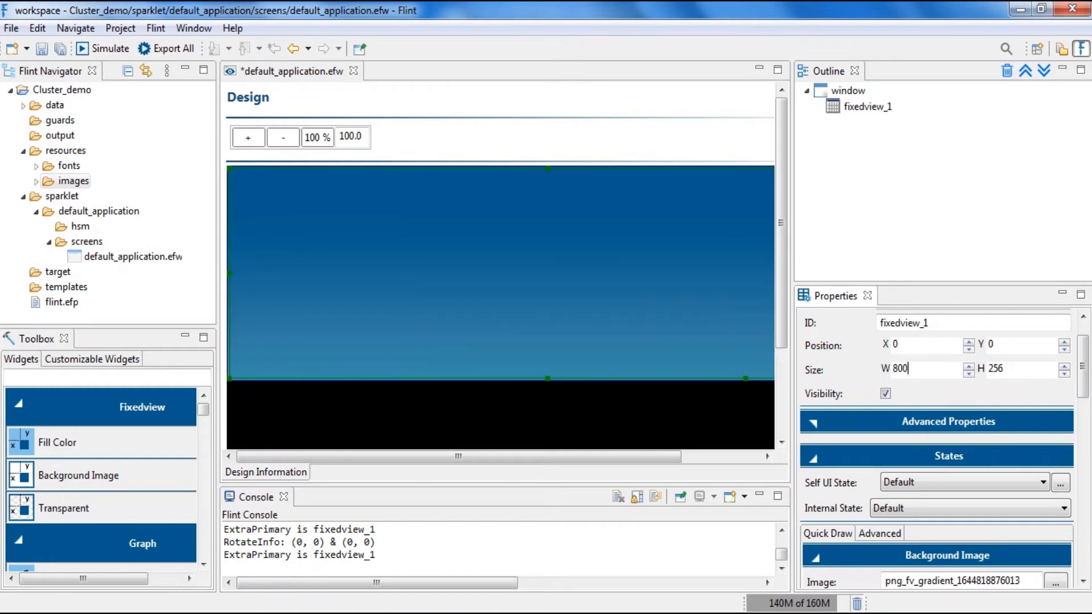
{"action": "double_click", "coordinate": [1001, 369]}
{"action": "type", "text": "480"}
{"action": "key", "text": "Return"}
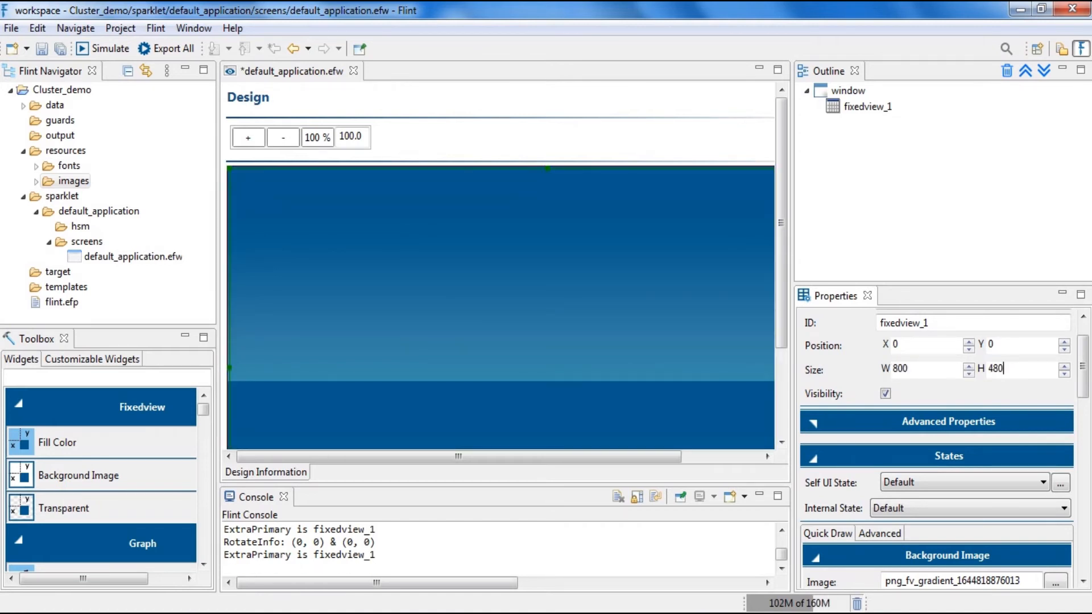
Step: Assign png_bg as the background image of fixedview_1
{"action": "left_click", "coordinate": [706, 314]}
{"action": "left_click", "coordinate": [707, 314]}
{"action": "scroll", "coordinate": [1070, 439], "scroll_direction": "down", "scroll_amount": 3}
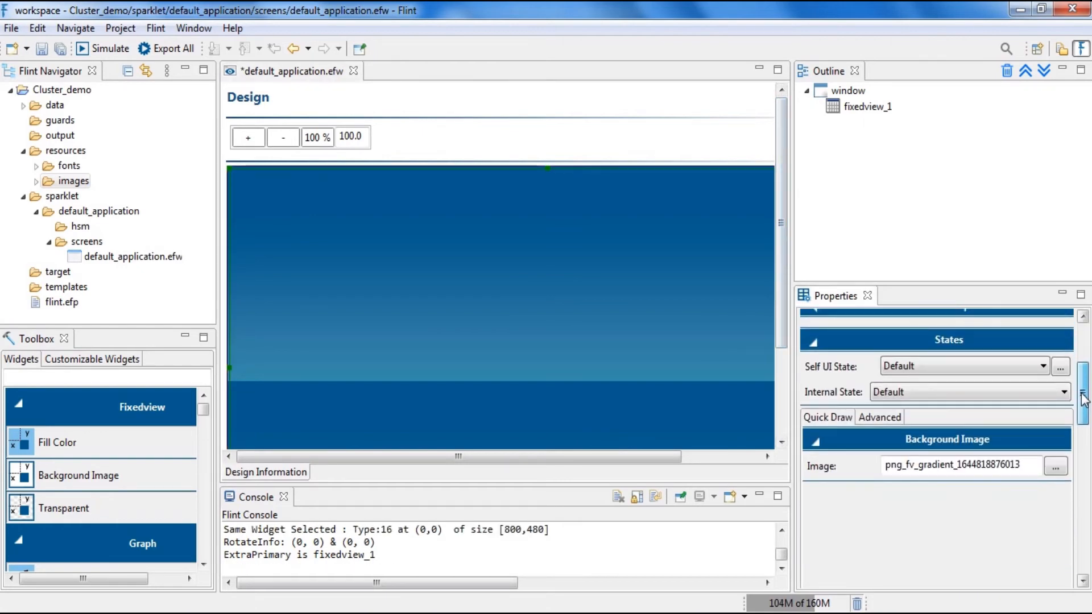
{"action": "left_click", "coordinate": [1056, 467]}
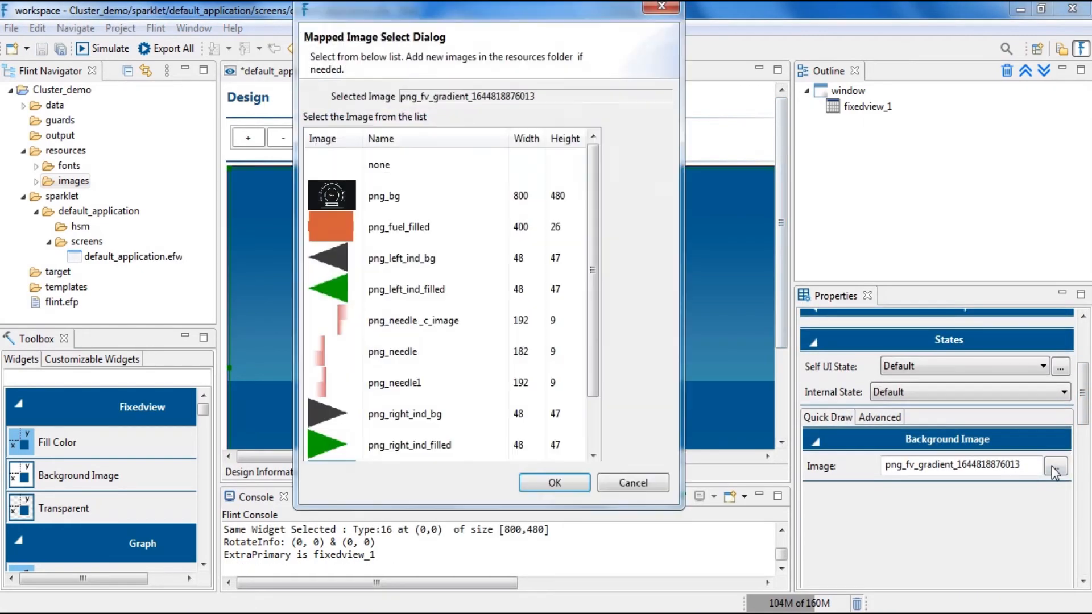
{"action": "left_click", "coordinate": [376, 196]}
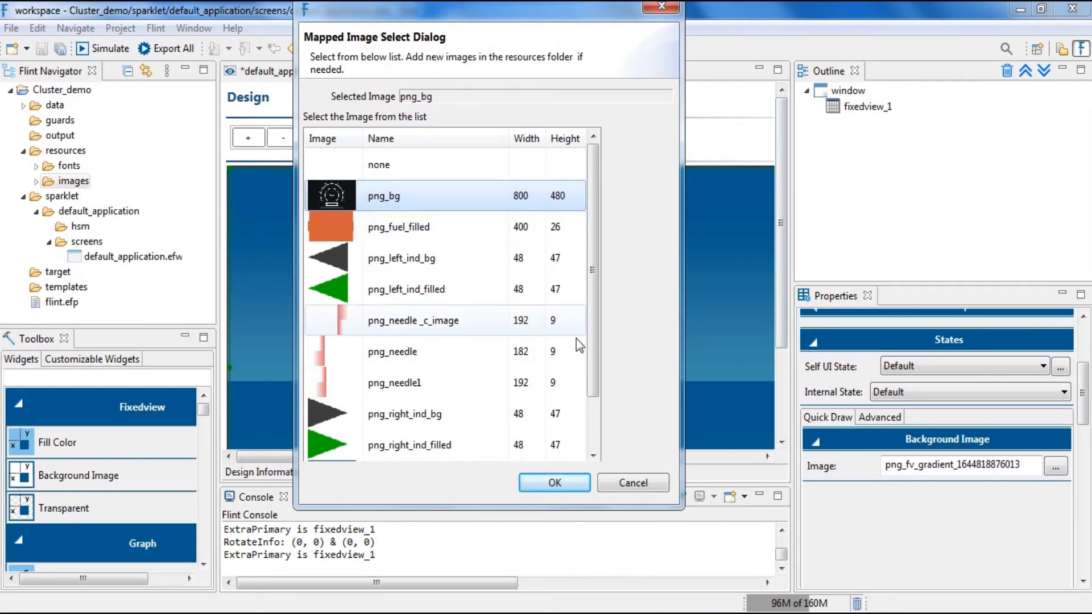
{"action": "left_click", "coordinate": [534, 486]}
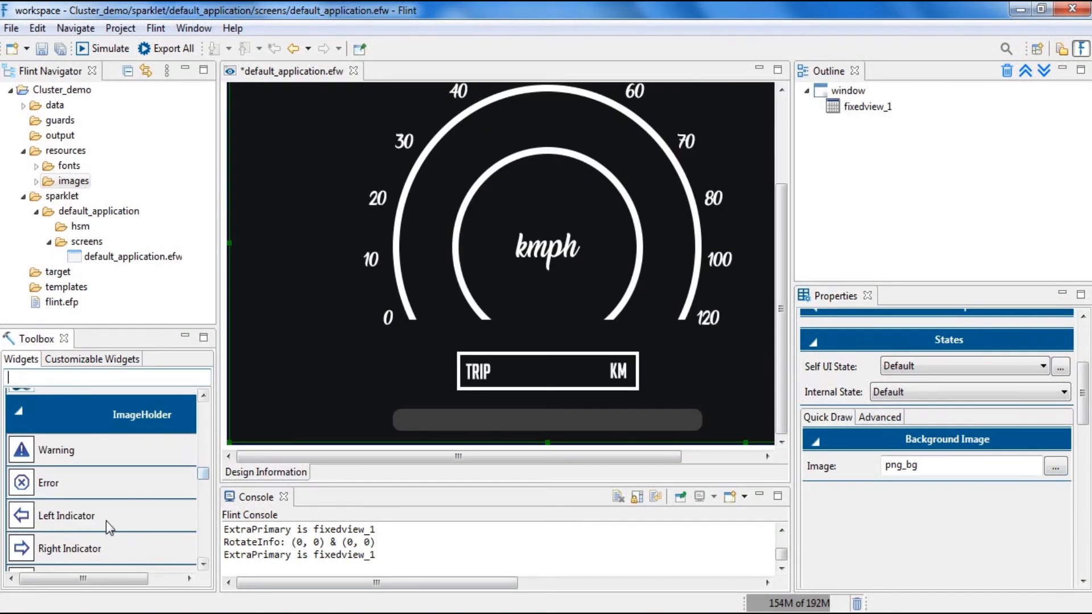
Step: Add a Left Indicator image holder beside the TRIP box and set its ID to left_ind
{"action": "left_click_drag", "start_coordinate": [98, 520], "coordinate": [401, 362]}
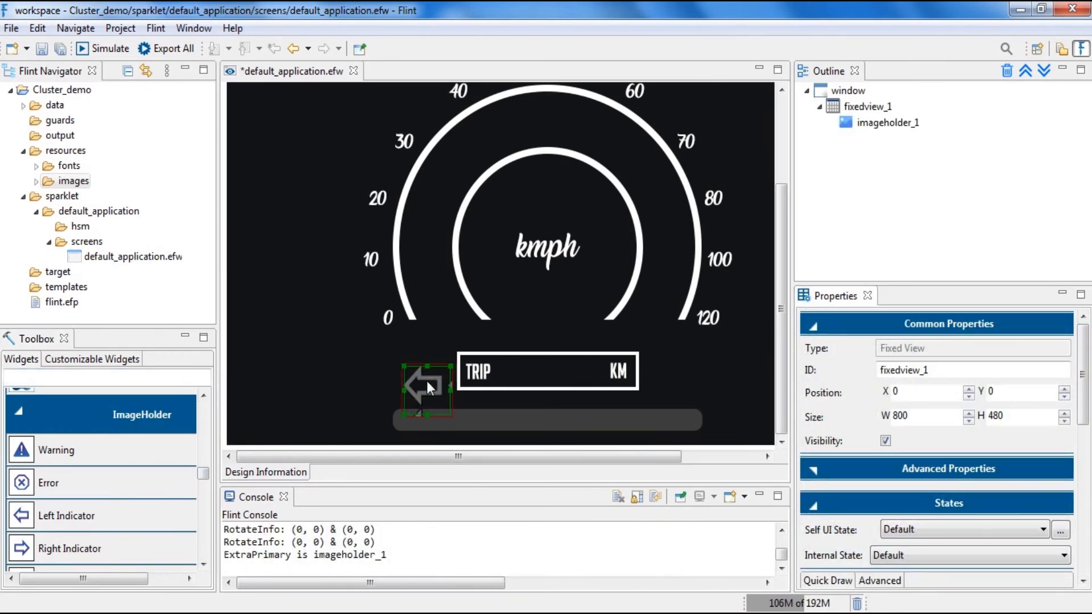
{"action": "key", "text": "ctrl+a"}
{"action": "type", "text": "left_ind"}
{"action": "key", "text": "Return"}
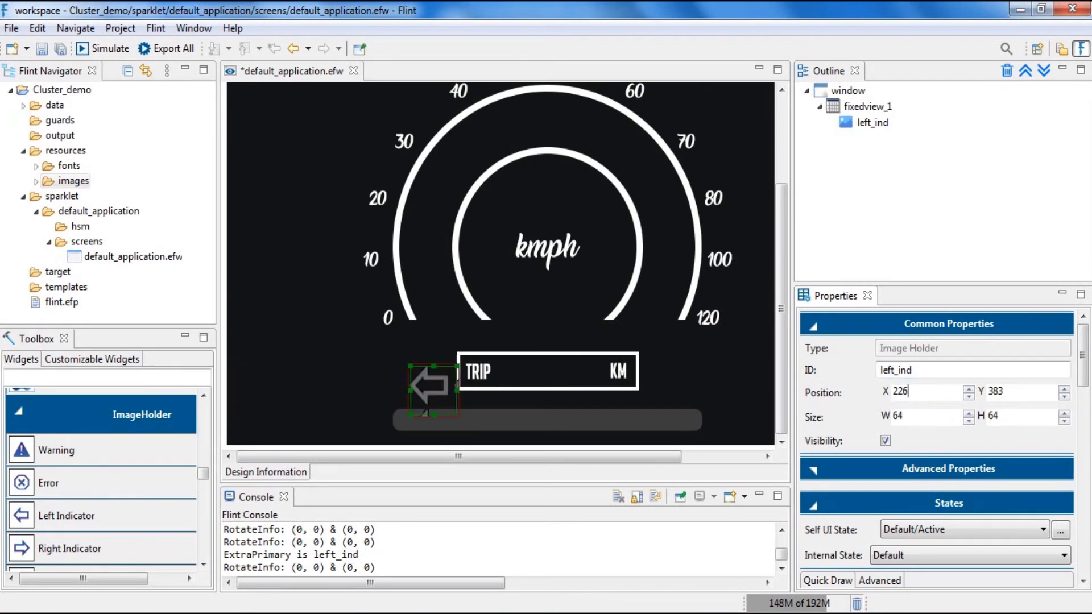
Step: Place left_ind at X 226, Y 371 and set its size to width 48 and height 47
{"action": "double_click", "coordinate": [1013, 395]}
{"action": "key", "text": "BackSpace"}
{"action": "type", "text": "371"}
{"action": "double_click", "coordinate": [913, 417]}
{"action": "key", "text": "BackSpace"}
{"action": "type", "text": "46"}
{"action": "double_click", "coordinate": [993, 415]}
{"action": "key", "text": "BackSpace"}
{"action": "type", "text": "47"}
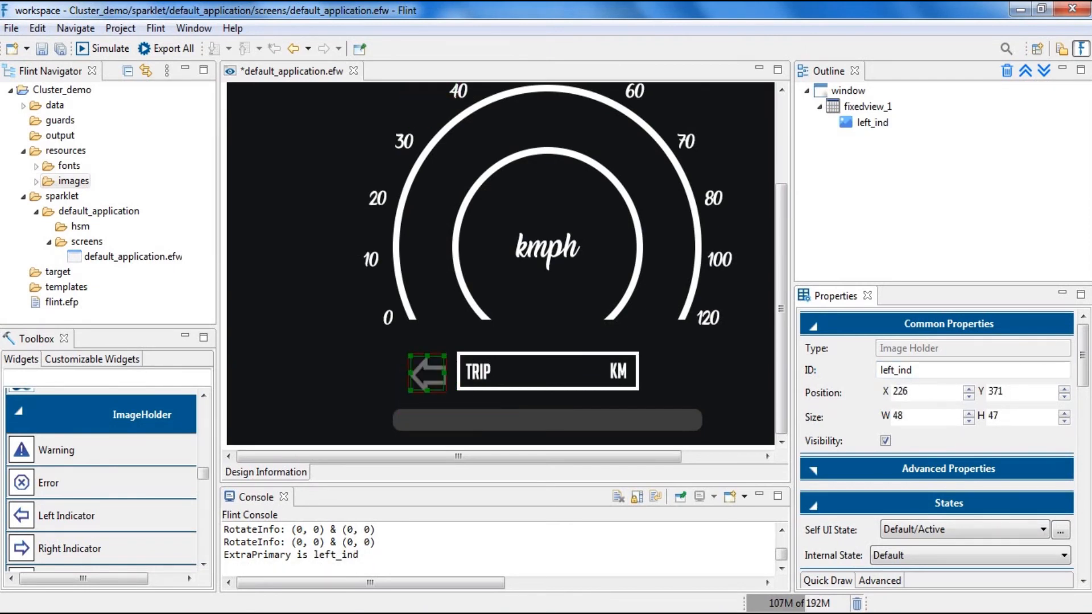
Step: Assign png_left_ind_bg as the image of left_ind in its Default/Active state
{"action": "left_click_drag", "start_coordinate": [1084, 369], "coordinate": [1090, 404]}
{"action": "left_click", "coordinate": [1055, 478]}
{"action": "left_click", "coordinate": [347, 257]}
{"action": "left_click", "coordinate": [494, 482]}
Step: Assign png_left_ind_filled as the image of left_ind in its Enabled State
{"action": "left_click", "coordinate": [1002, 376]}
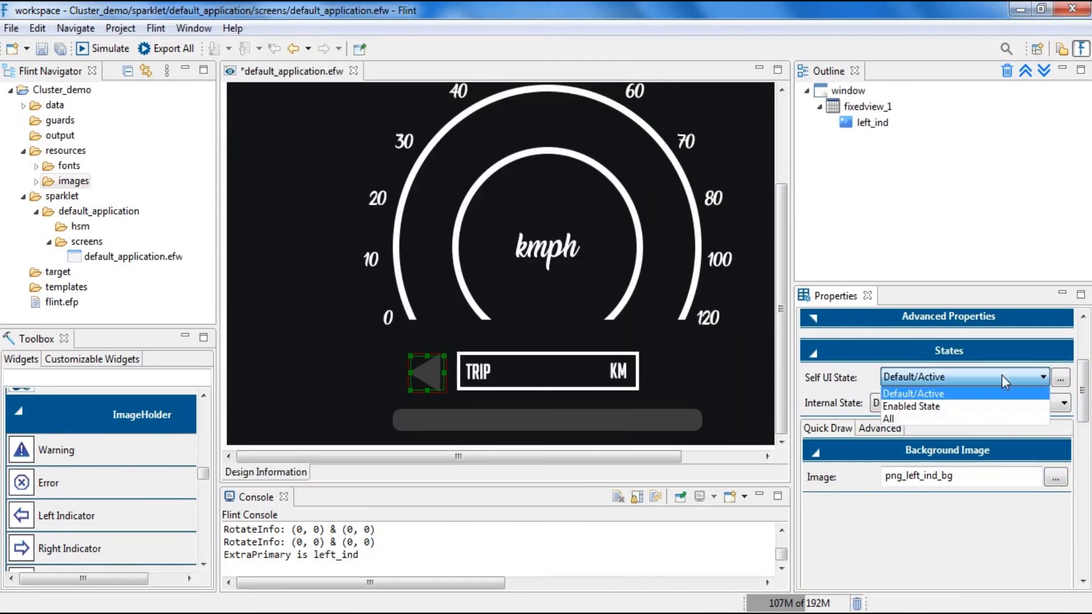
{"action": "left_click", "coordinate": [1004, 406]}
{"action": "left_click", "coordinate": [1056, 478]}
{"action": "left_click", "coordinate": [342, 285]}
{"action": "left_click", "coordinate": [494, 481]}
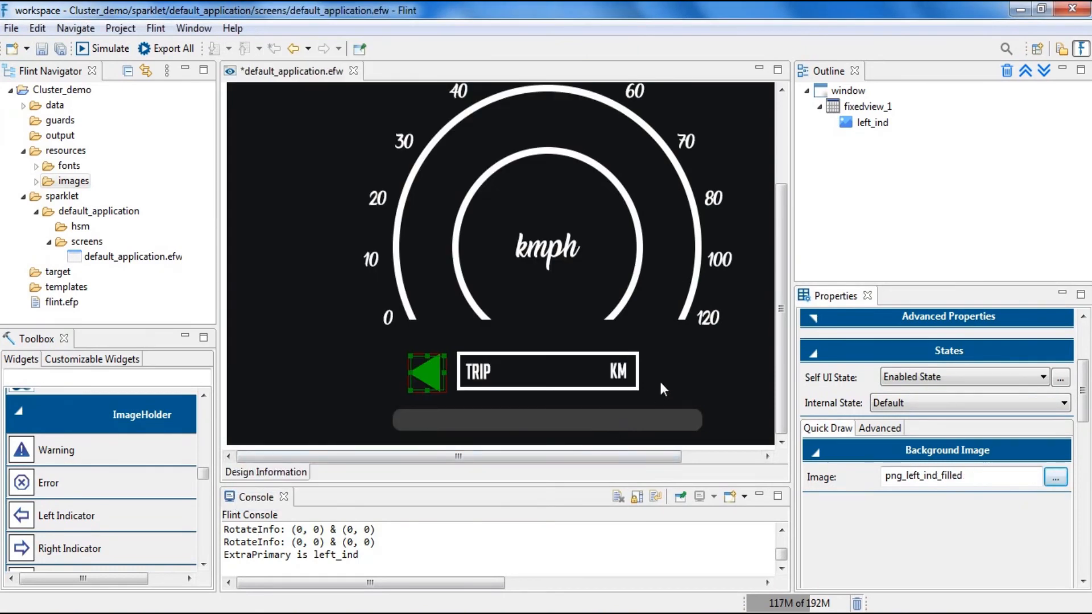
Step: Add a Right Indicator image holder with ID right_ind on the other side of the TRIP box, with X position 534
{"action": "left_click", "coordinate": [660, 380]}
{"action": "left_click_drag", "start_coordinate": [66, 548], "coordinate": [661, 354]}
{"action": "double_click", "coordinate": [916, 391]}
{"action": "type", "text": "534"}
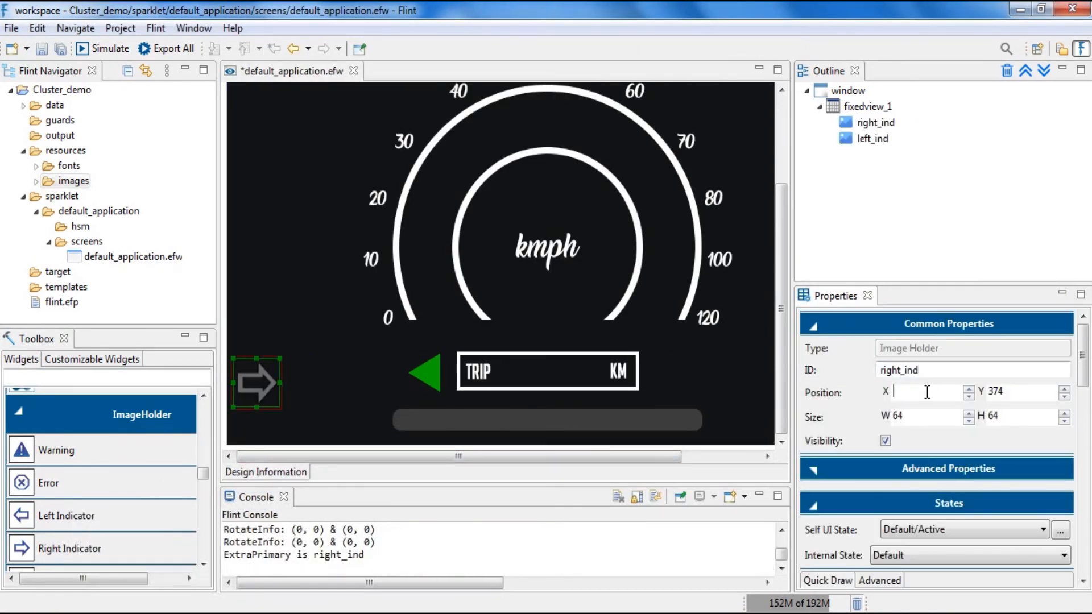
{"action": "left_click", "coordinate": [1083, 581]}
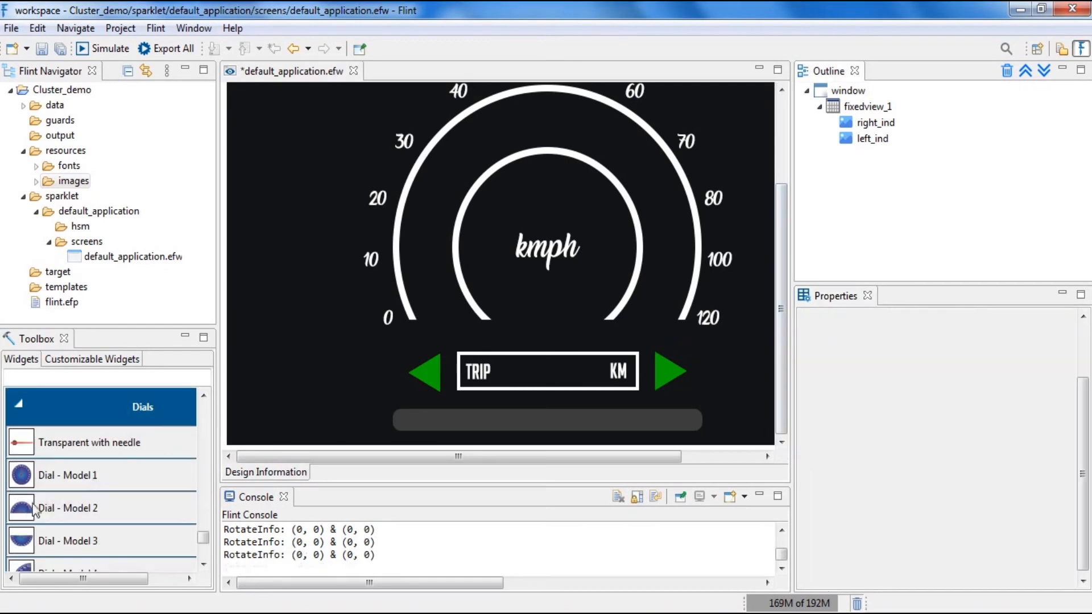
Step: Add a Transparent with needle dial over the speedometer and set its X position to 208
{"action": "left_click_drag", "start_coordinate": [55, 441], "coordinate": [530, 210]}
{"action": "type", "text": "20"}
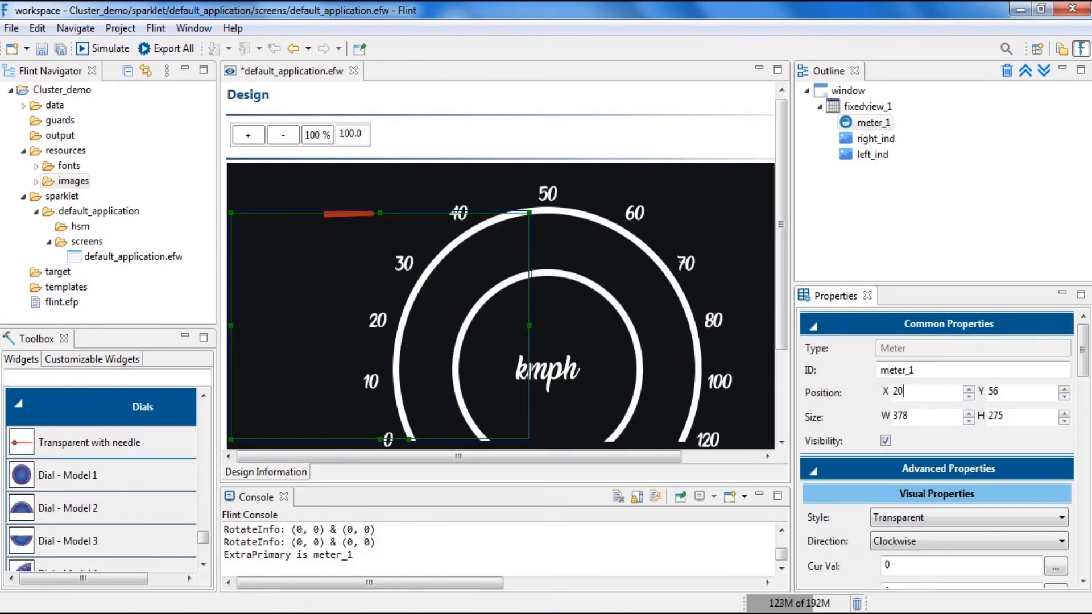
{"action": "type", "text": "8"}
{"action": "left_click", "coordinate": [1004, 396]}
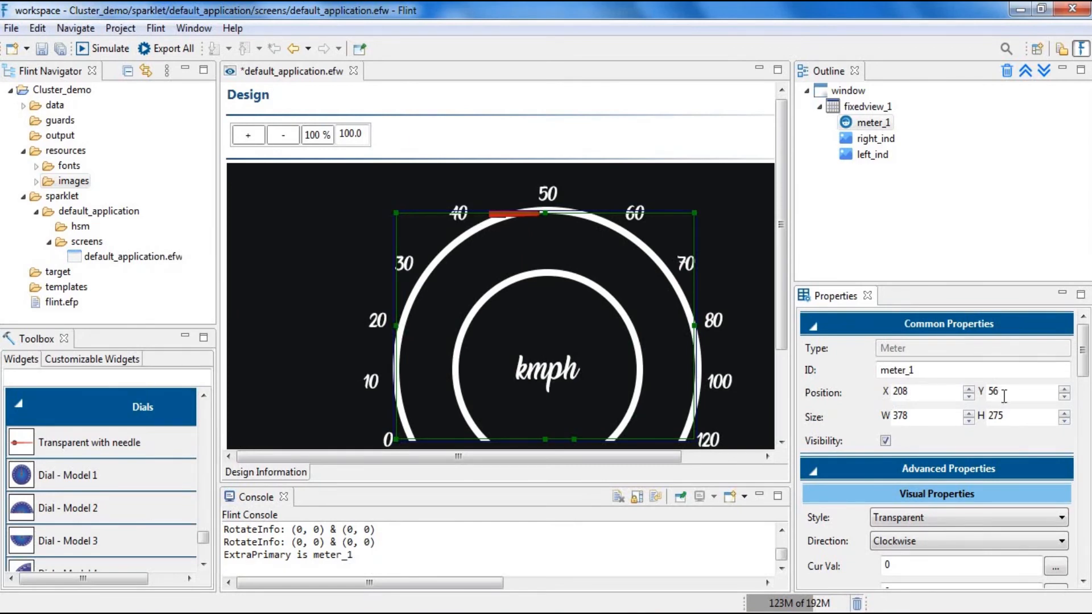
Step: Set the rotation point of meter_1 to 189, 188 and its needle angles to 204, 338 and 204
{"action": "left_click_drag", "start_coordinate": [1083, 352], "coordinate": [1083, 491]}
{"action": "left_click", "coordinate": [914, 488]}
{"action": "type", "text": "189188"}
{"action": "left_click", "coordinate": [902, 567]}
{"action": "type", "text": "204338204"}
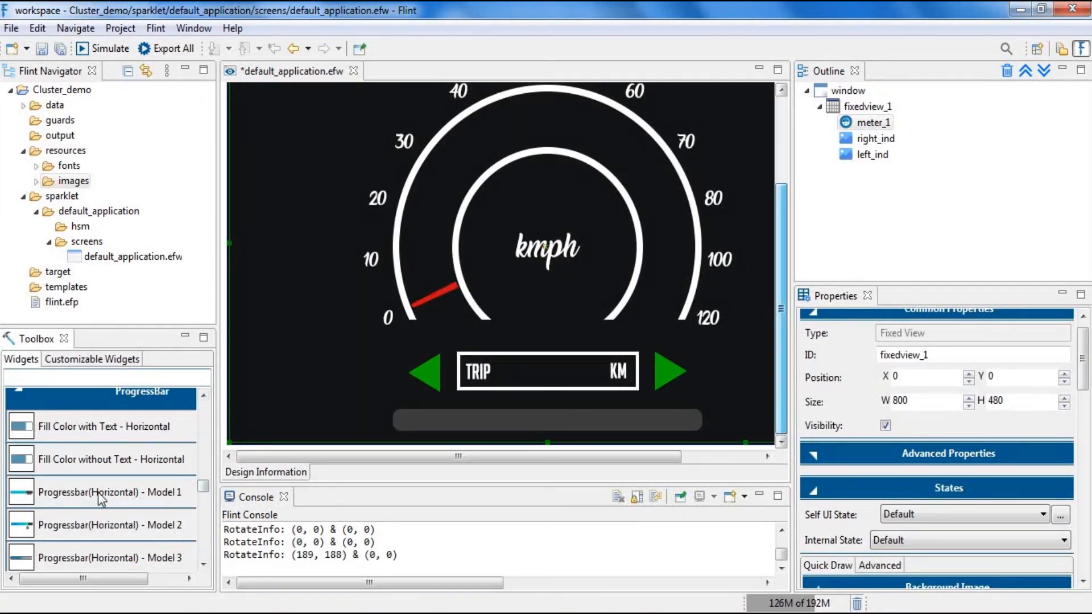
Step: Add a Progressbar(Horizontal) - Model 1 over the grey bar below the TRIP box and set its ID to fuel_bar
{"action": "left_click_drag", "start_coordinate": [103, 495], "coordinate": [406, 408]}
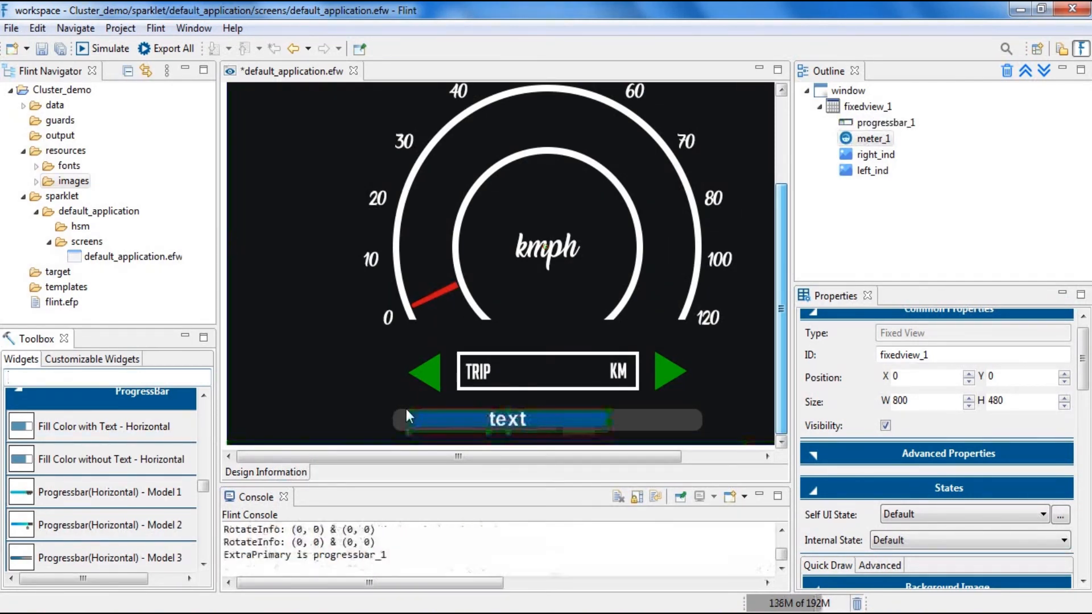
{"action": "left_click", "coordinate": [903, 124]}
{"action": "double_click", "coordinate": [948, 372]}
{"action": "type", "text": "fuel_bar"}
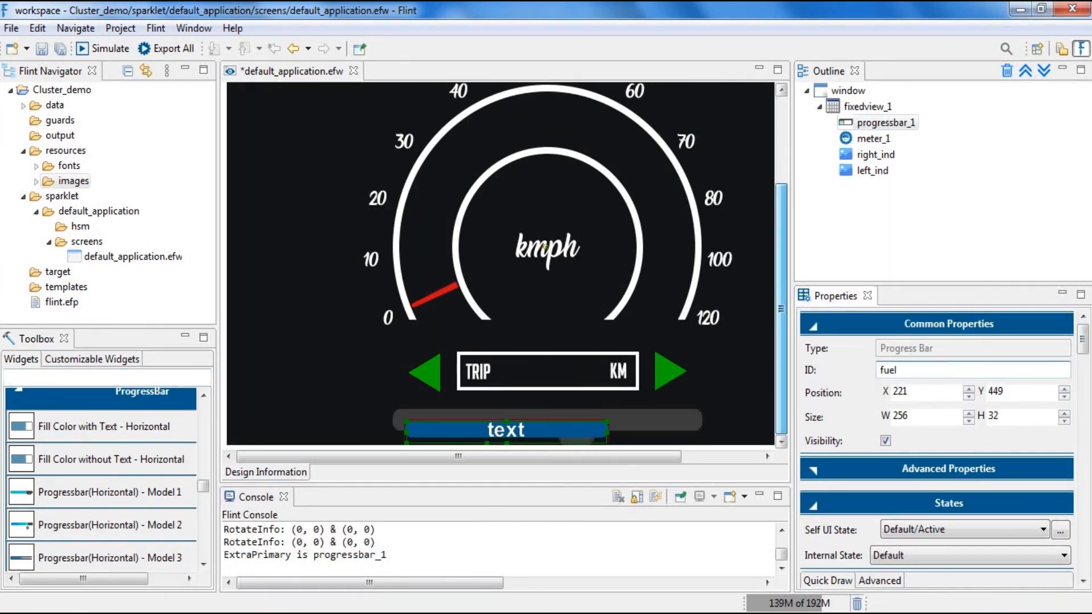
Step: Set the X position of fuel_bar to 208 and assign png_fuel_filled as its filled track image
{"action": "double_click", "coordinate": [914, 392]}
{"action": "type", "text": "208"}
{"action": "left_click", "coordinate": [1010, 391]}
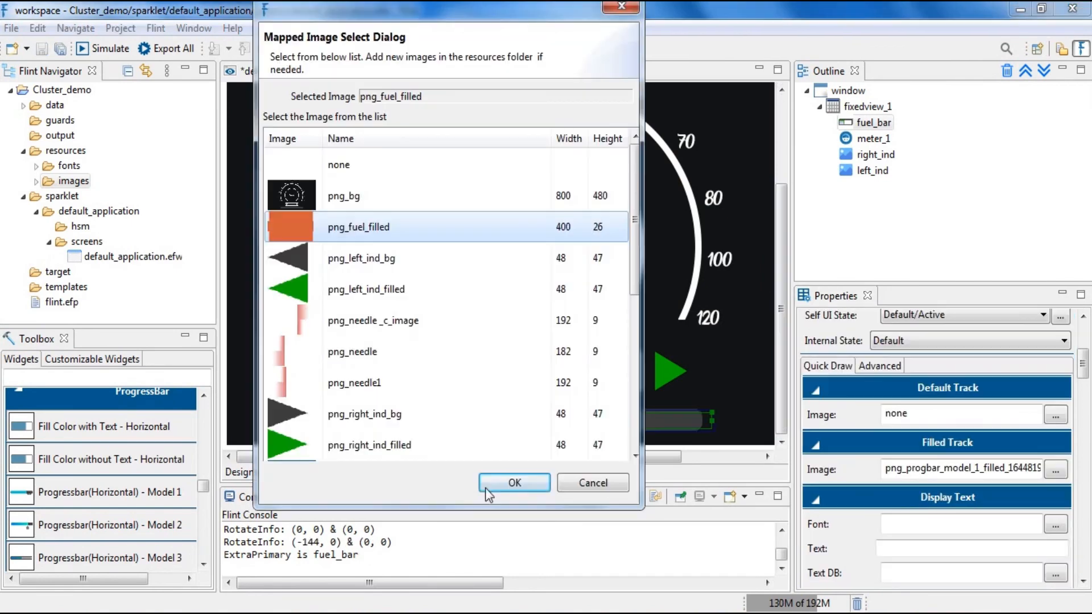
{"action": "left_click", "coordinate": [515, 483]}
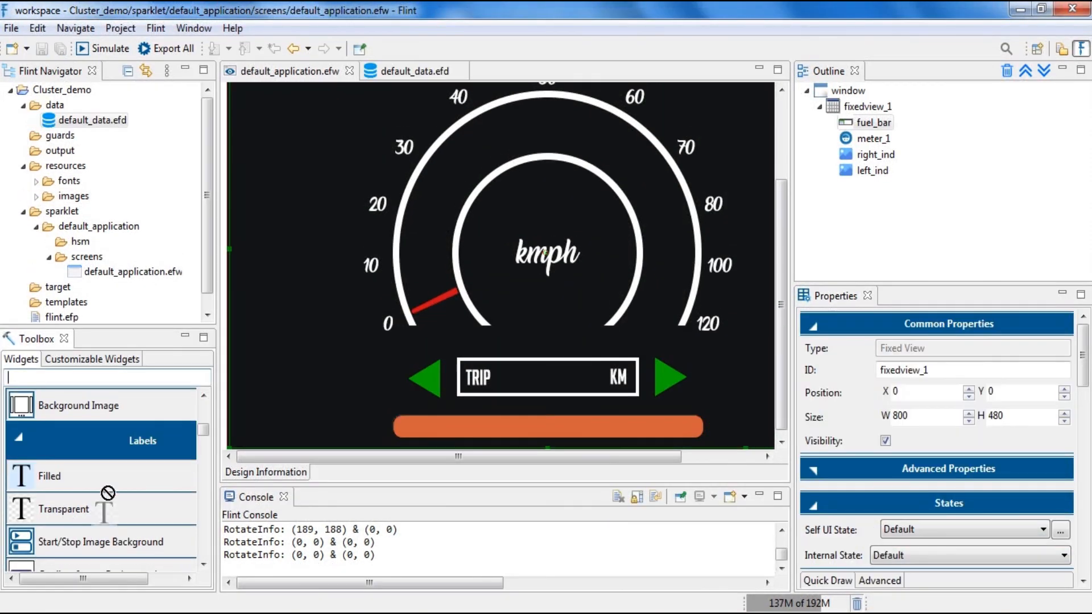
Step: Add a Transparent label inside the TRIP box and set its ID to trip_meter
{"action": "left_click_drag", "start_coordinate": [64, 509], "coordinate": [539, 393]}
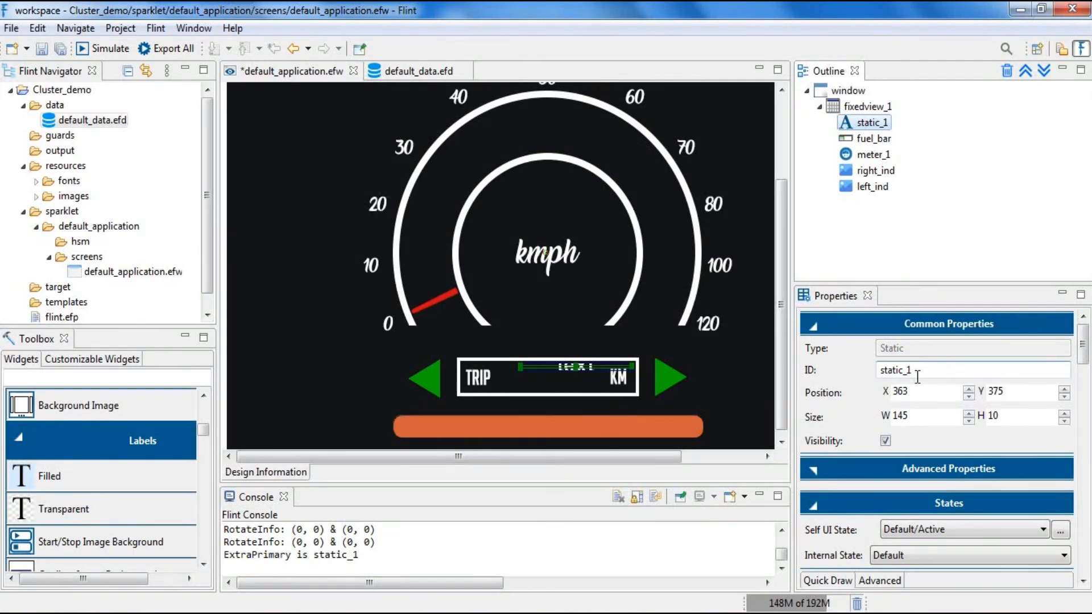
{"action": "key", "text": "BackSpace"}
{"action": "key", "text": "BackSpace"}
{"action": "key", "text": "BackSpace"}
{"action": "key", "text": "BackSpace"}
{"action": "key", "text": "BackSpace"}
{"action": "key", "text": "BackSpace"}
{"action": "key", "text": "BackSpace"}
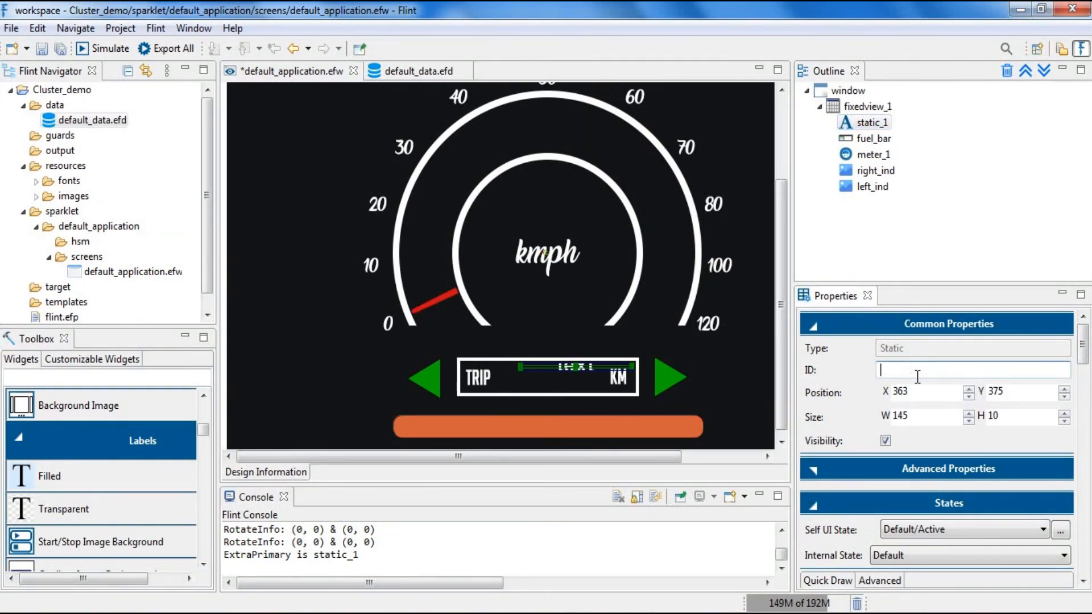
{"action": "type", "text": "trip_meter"}
Step: Set the position of trip_meter to X 344, Y 375
{"action": "left_click", "coordinate": [922, 392]}
{"action": "key", "text": "BackSpace"}
{"action": "key", "text": "BackSpace"}
{"action": "type", "text": "44"}
{"action": "left_click", "coordinate": [1005, 393]}
{"action": "key", "text": "BackSpace"}
{"action": "key", "text": "BackSpace"}
{"action": "type", "text": "75"}
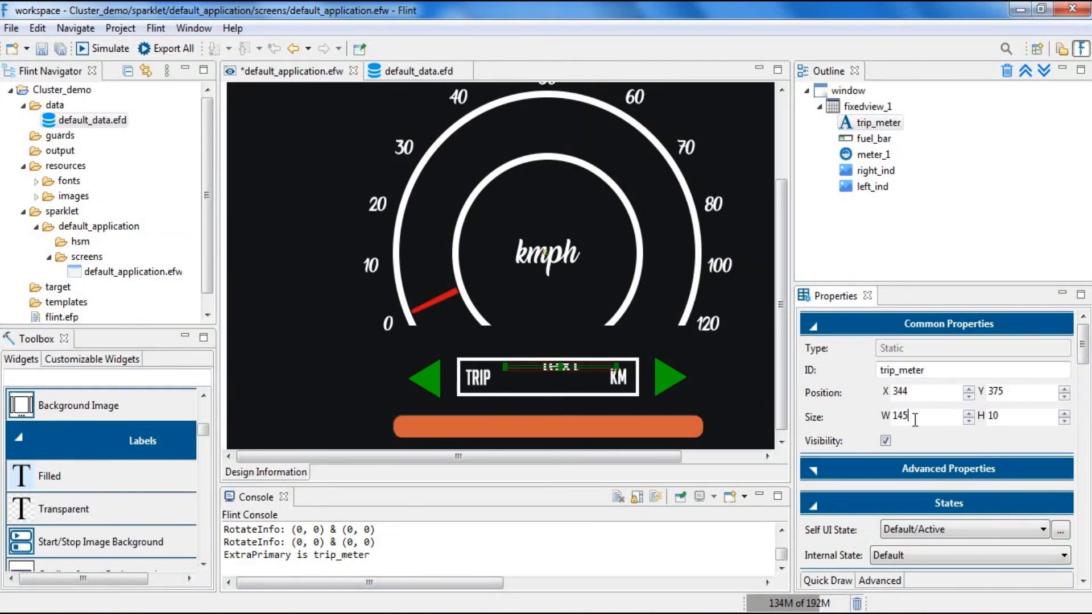
Step: Set the size of trip_meter to width 120 and height 40
{"action": "left_click", "coordinate": [915, 418]}
{"action": "key", "text": "BackSpace"}
{"action": "key", "text": "BackSpace"}
{"action": "type", "text": "20"}
{"action": "left_click", "coordinate": [1005, 417]}
{"action": "key", "text": "BackSpace"}
{"action": "key", "text": "BackSpace"}
{"action": "type", "text": "40"}
Step: Set the display text of trip_meter to 99999 and save the files
{"action": "scroll", "coordinate": [1079, 348], "scroll_direction": "down", "scroll_amount": 5}
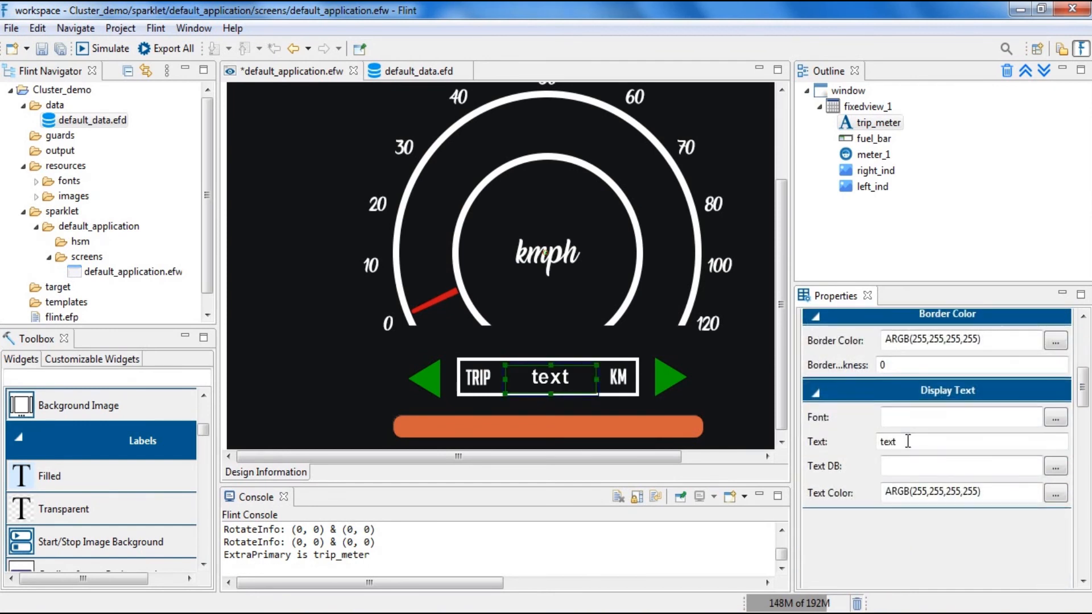
{"action": "double_click", "coordinate": [906, 441]}
{"action": "type", "text": "99999"}
{"action": "left_click", "coordinate": [61, 49]}
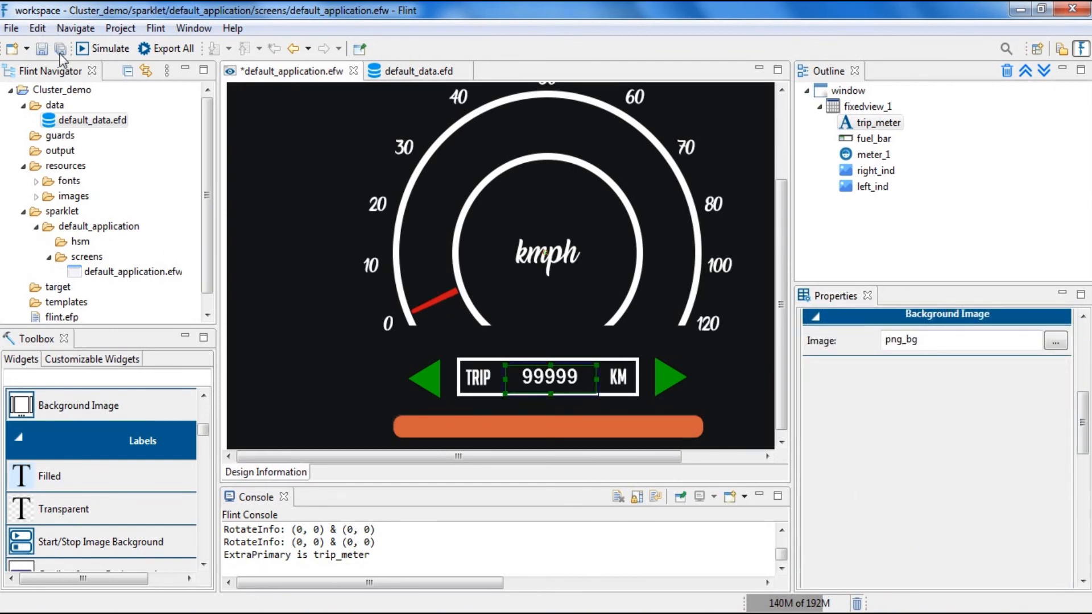
Step: Link the Self UI State of left_ind to its data entry
{"action": "left_click", "coordinate": [428, 378]}
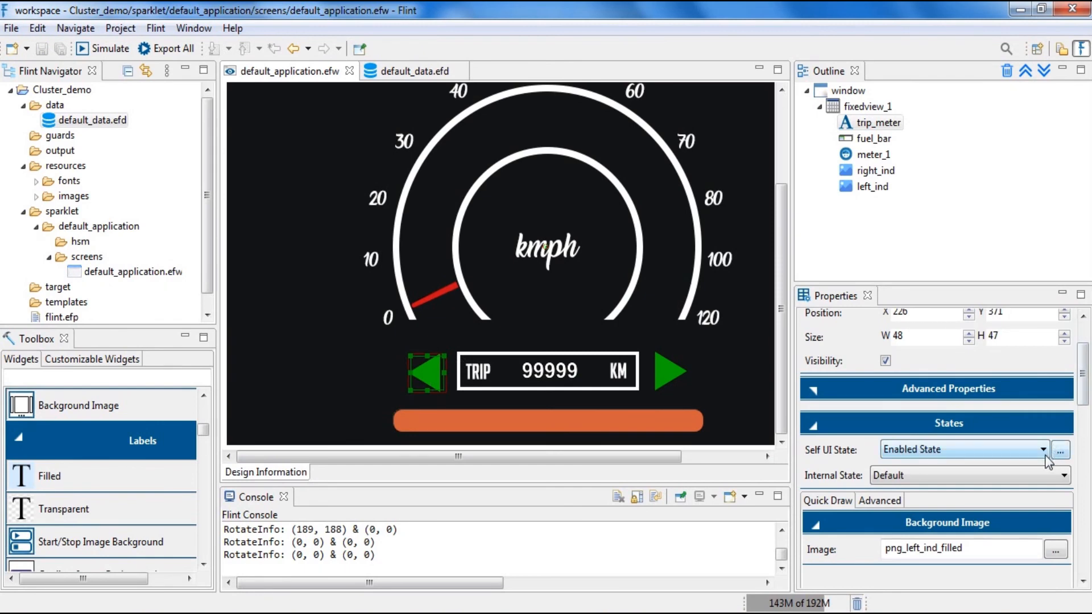
{"action": "left_click", "coordinate": [1060, 451]}
{"action": "left_click", "coordinate": [476, 222]}
{"action": "left_click", "coordinate": [611, 515]}
Step: Set the Text DB of trip_meter to the data bridge default_data.trip_display
{"action": "left_click", "coordinate": [547, 374]}
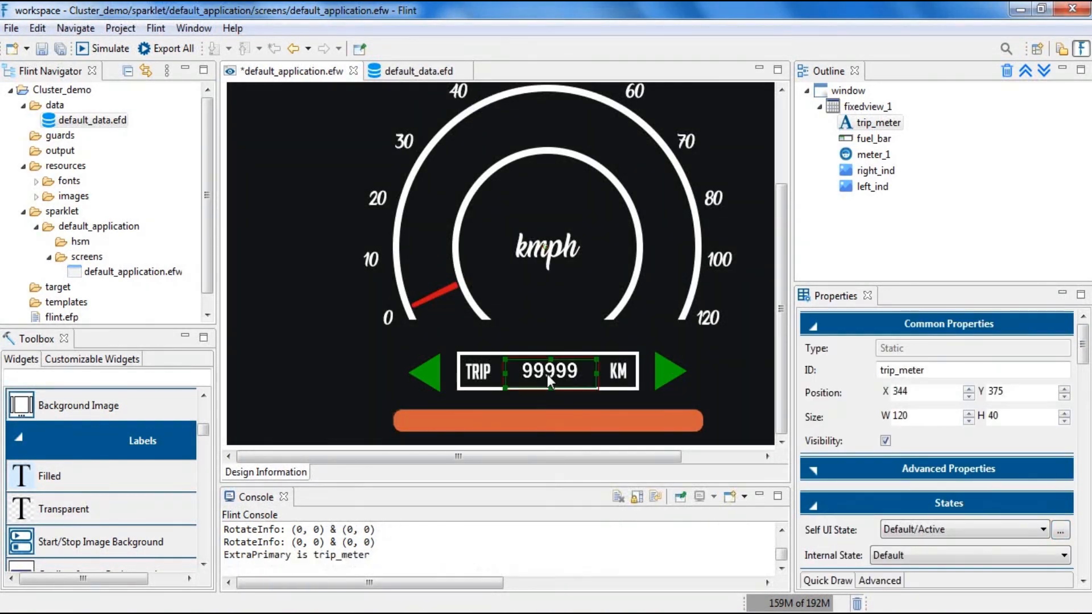
{"action": "scroll", "coordinate": [1056, 455], "scroll_direction": "down", "scroll_amount": 5}
{"action": "left_click", "coordinate": [1057, 455]}
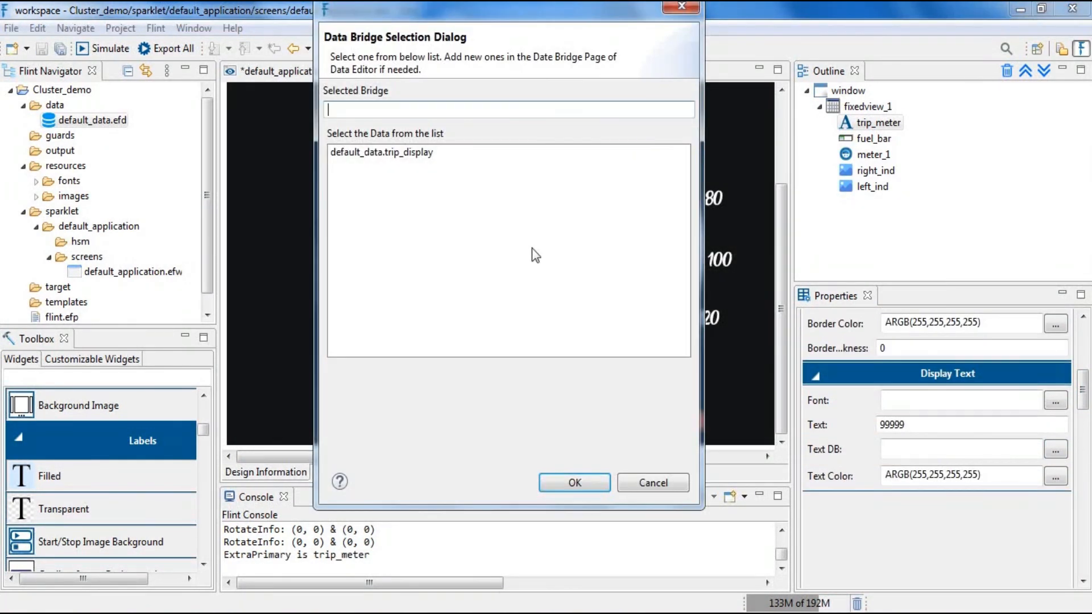
{"action": "left_click", "coordinate": [414, 152]}
{"action": "left_click", "coordinate": [572, 413]}
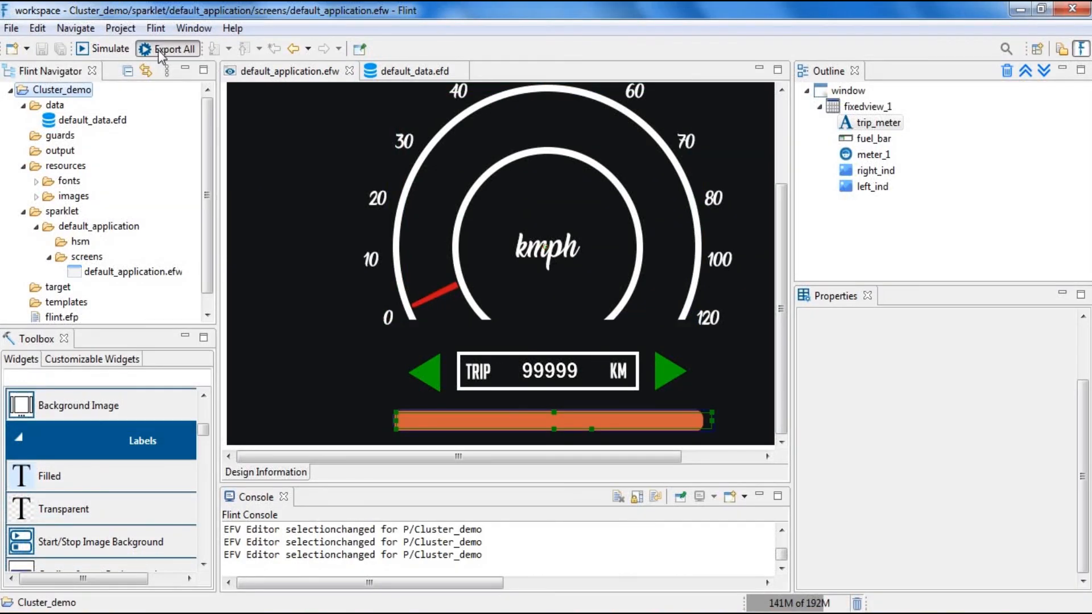
Step: Export the whole Cluster_demo project and start its simulation
{"action": "left_click", "coordinate": [158, 50]}
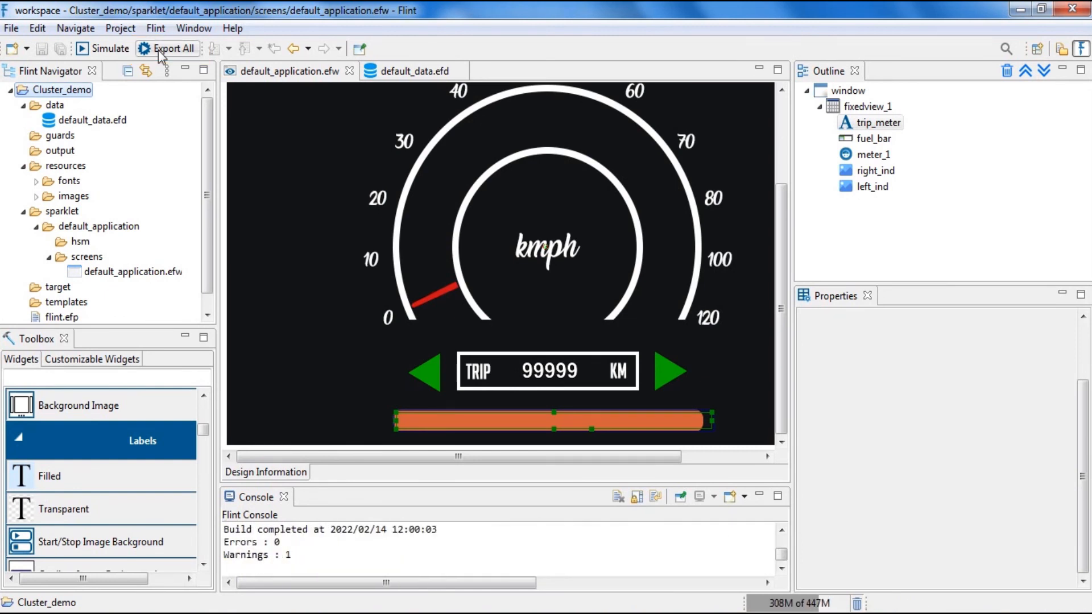
{"action": "left_click", "coordinate": [110, 49]}
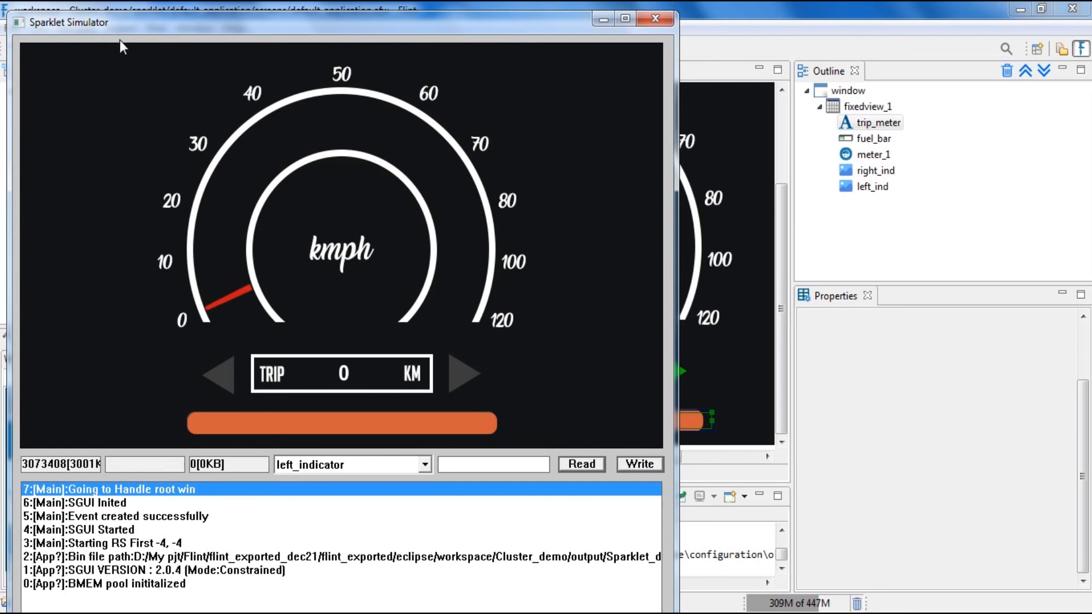
Step: Write the value 1 to left_indicator in the Sparklet Simulator
{"action": "left_click", "coordinate": [477, 465]}
{"action": "type", "text": "1"}
{"action": "left_click", "coordinate": [640, 465]}
Step: Test right_indicator in the simulator by writing 1 and resetting it to 0
{"action": "left_click", "coordinate": [426, 466]}
{"action": "left_click", "coordinate": [352, 495]}
{"action": "left_click", "coordinate": [637, 466]}
{"action": "left_click", "coordinate": [465, 468]}
{"action": "type", "text": "0"}
{"action": "left_click", "coordinate": [638, 465]}
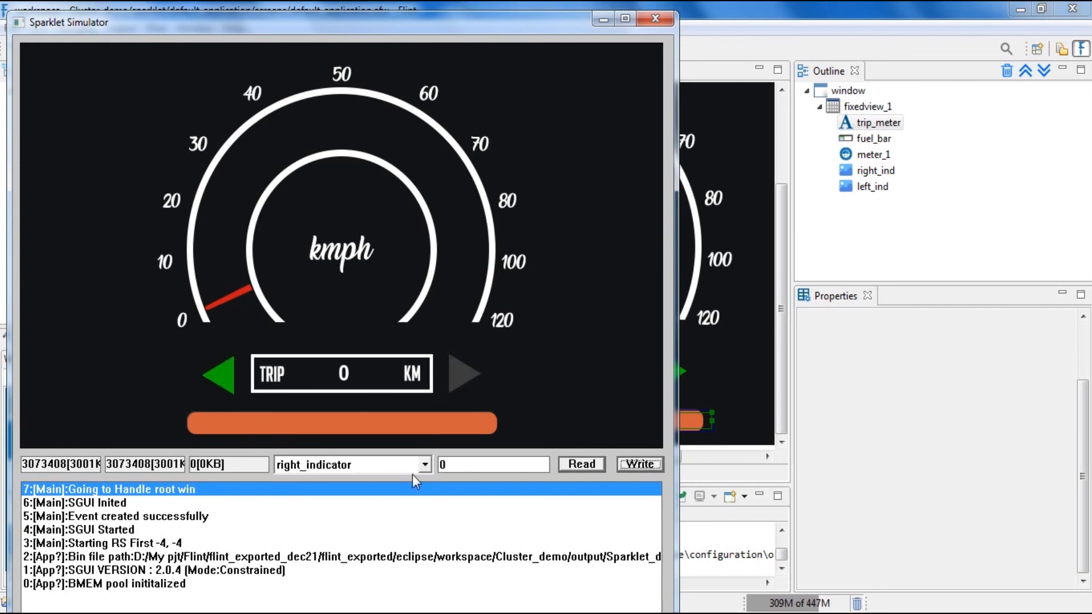
Step: Write the value 100 to the trip data entry in the simulator
{"action": "left_click", "coordinate": [425, 466]}
{"action": "left_click", "coordinate": [319, 523]}
{"action": "left_click", "coordinate": [464, 466]}
{"action": "type", "text": "100"}
{"action": "left_click", "coordinate": [639, 465]}
Step: Test the speedometer by writing 20 and finally 50 to Kmph_needle
{"action": "left_click", "coordinate": [425, 466]}
{"action": "left_click", "coordinate": [316, 536]}
{"action": "left_click", "coordinate": [463, 465]}
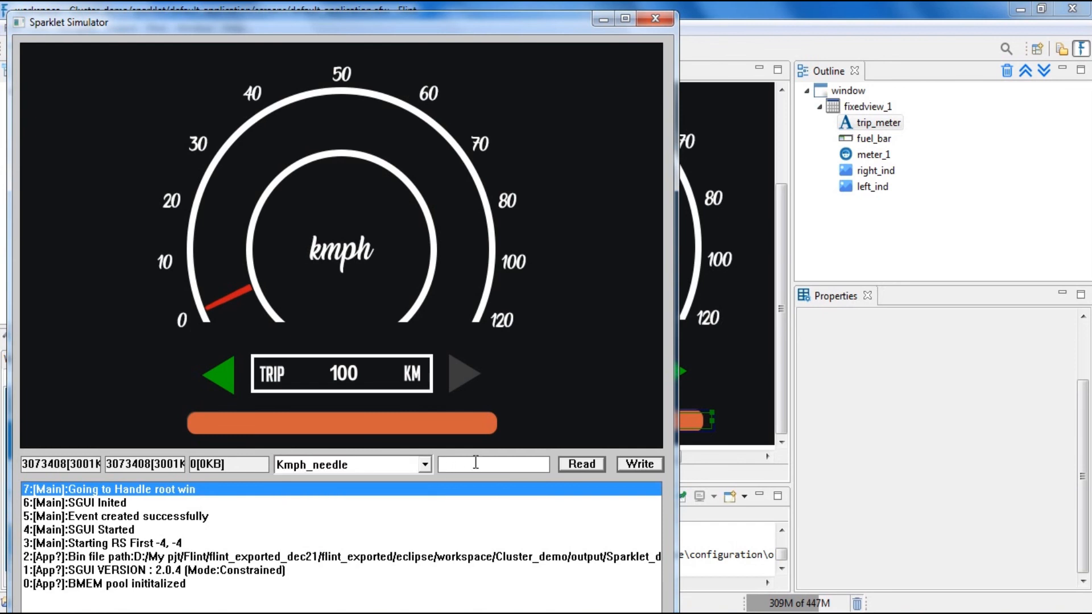
{"action": "type", "text": "20"}
{"action": "left_click", "coordinate": [640, 465]}
{"action": "key", "text": "BackSpace"}
{"action": "key", "text": "BackSpace"}
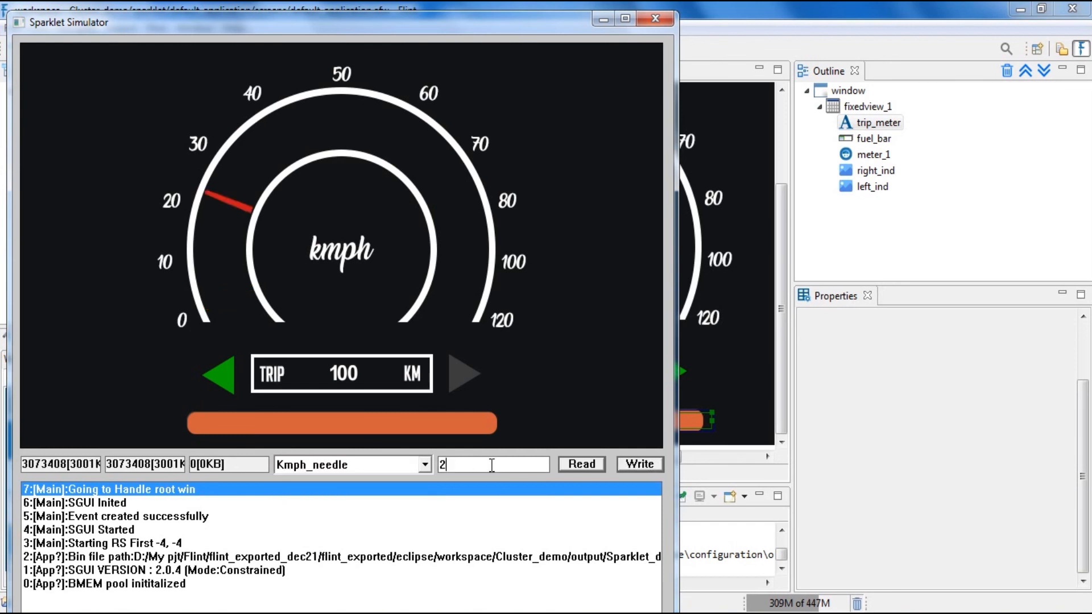
{"action": "type", "text": "50"}
{"action": "left_click", "coordinate": [640, 465]}
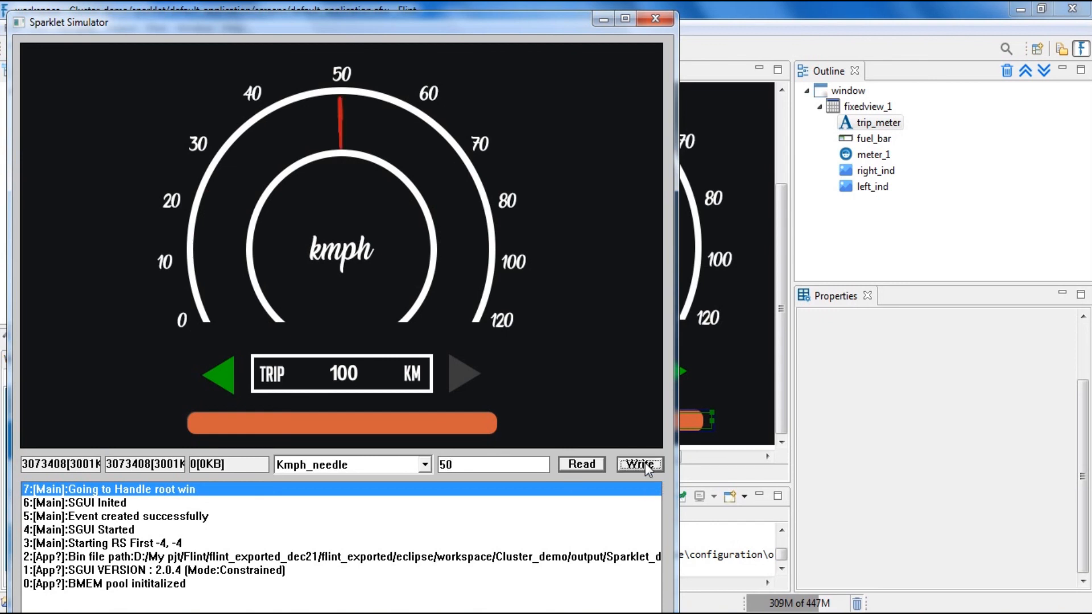